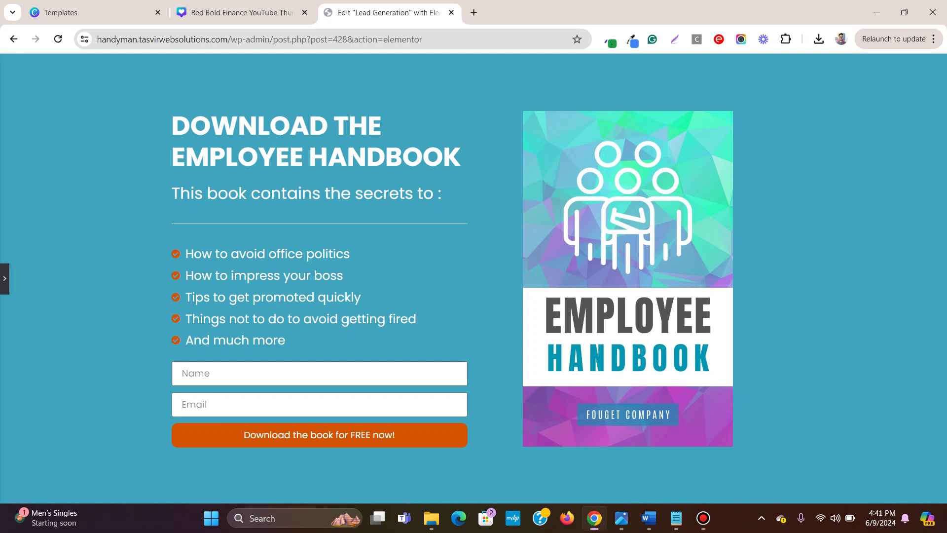
# Step: Leave preview, select the form, and close the Templates and thumbnail browser tabs
pyautogui.click(5, 278)
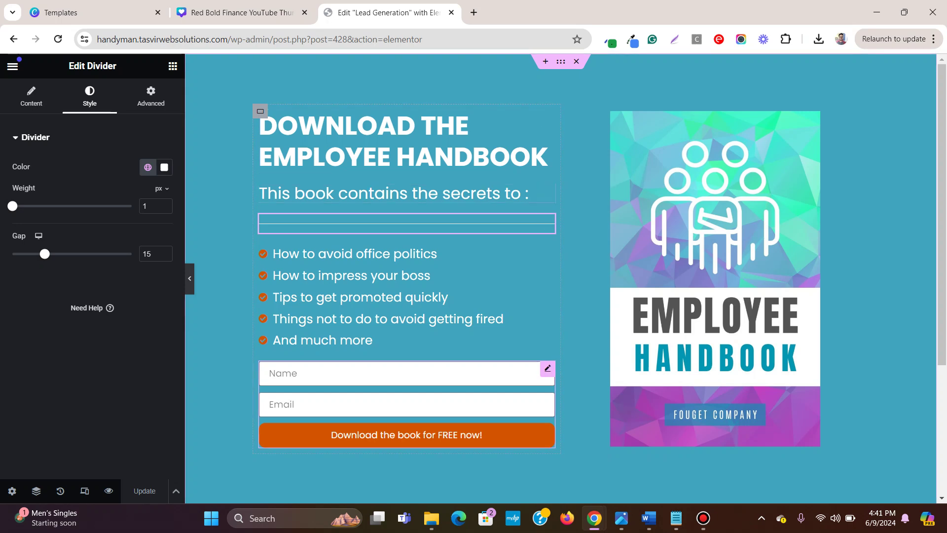
pyautogui.click(546, 367)
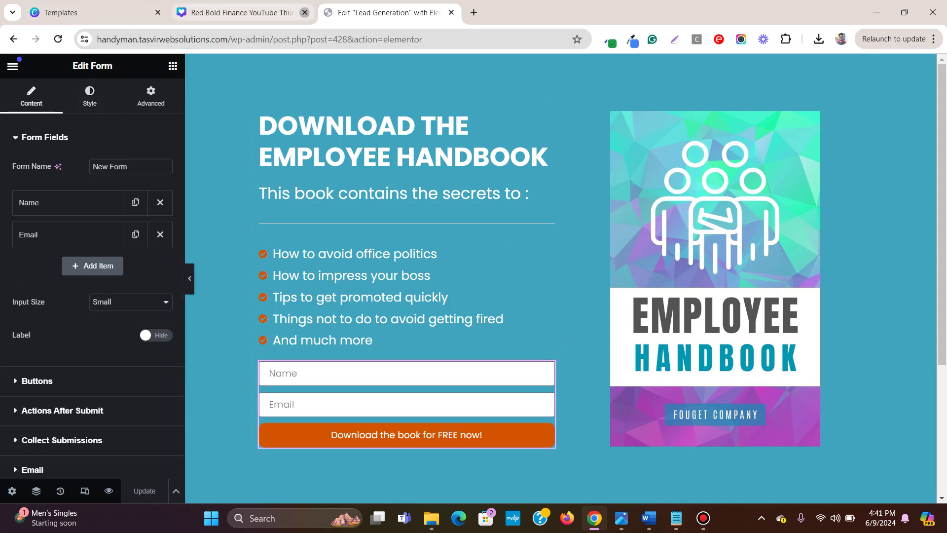
pyautogui.click(304, 12)
pyautogui.click(157, 12)
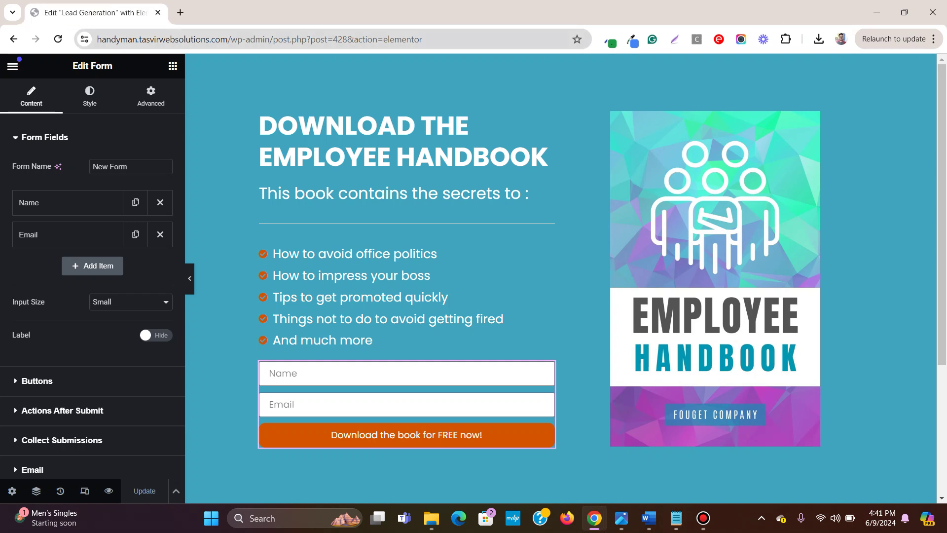
# Step: Copy the wp-admin address and load it in a new browser tab
pyautogui.moveTo(174, 39); pyautogui.dragTo(97, 39)
pyautogui.hotkey('ctrl', 'c')
pyautogui.click(258, 39)
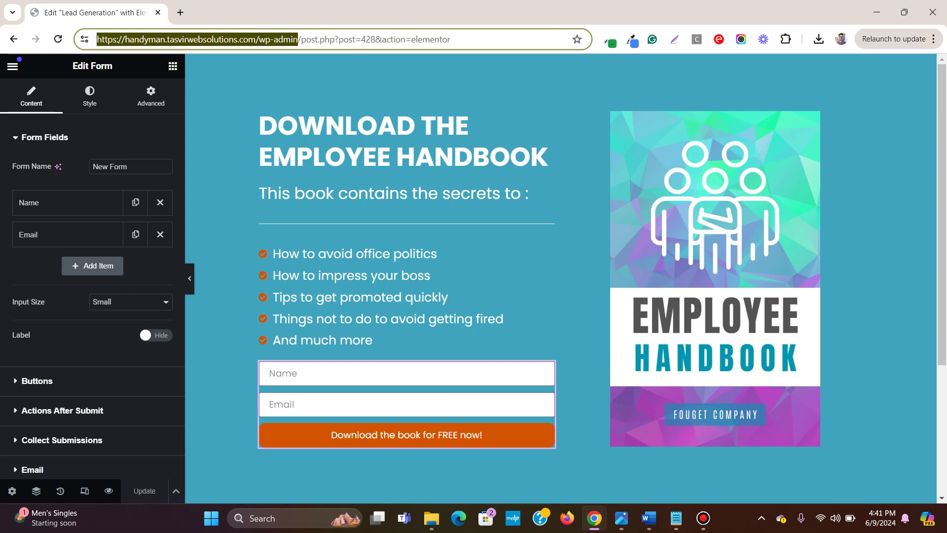
pyautogui.rightClick(126, 40)
pyautogui.click(164, 155)
pyautogui.click(180, 12)
pyautogui.rightClick(172, 39)
pyautogui.click(222, 161)
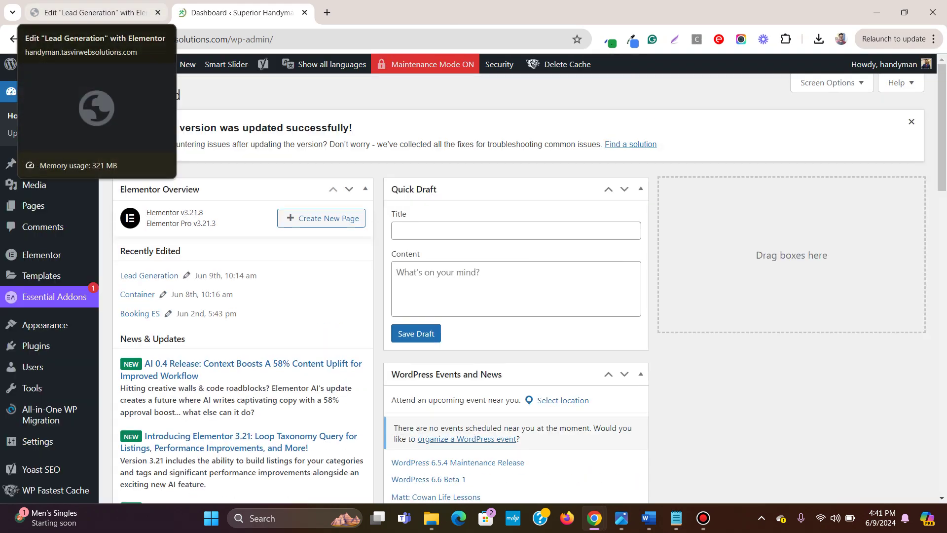
# Step: Create a new WordPress page titled 'Thank you' and publish it
pyautogui.moveTo(136, 225)
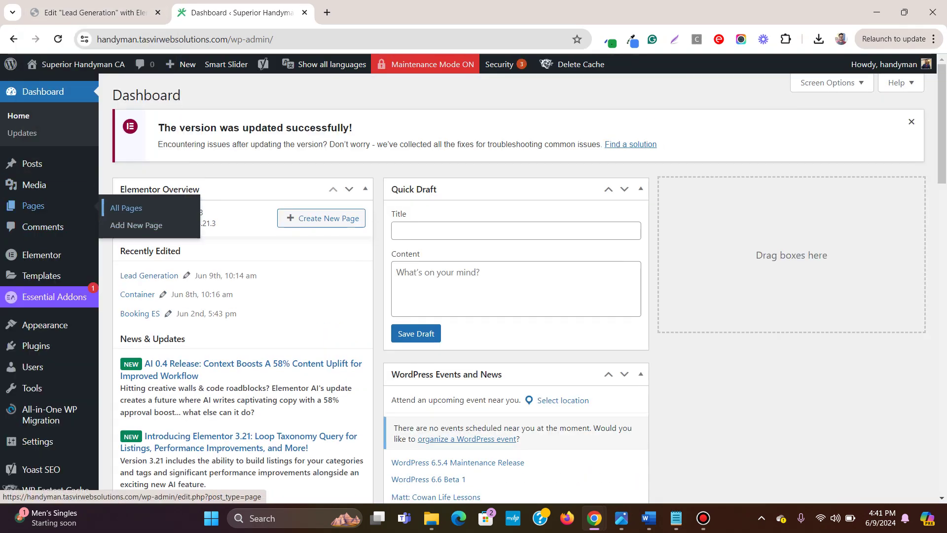
pyautogui.click(126, 207)
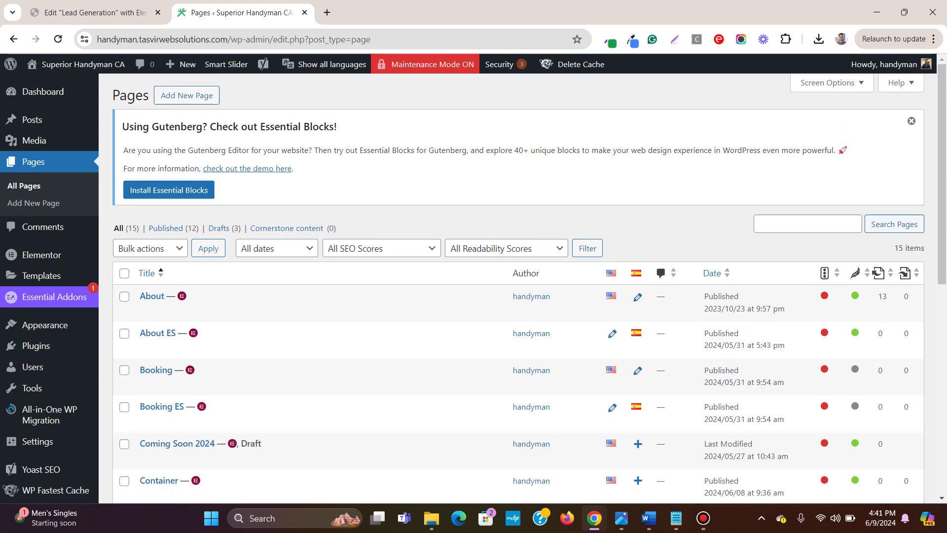
pyautogui.click(186, 95)
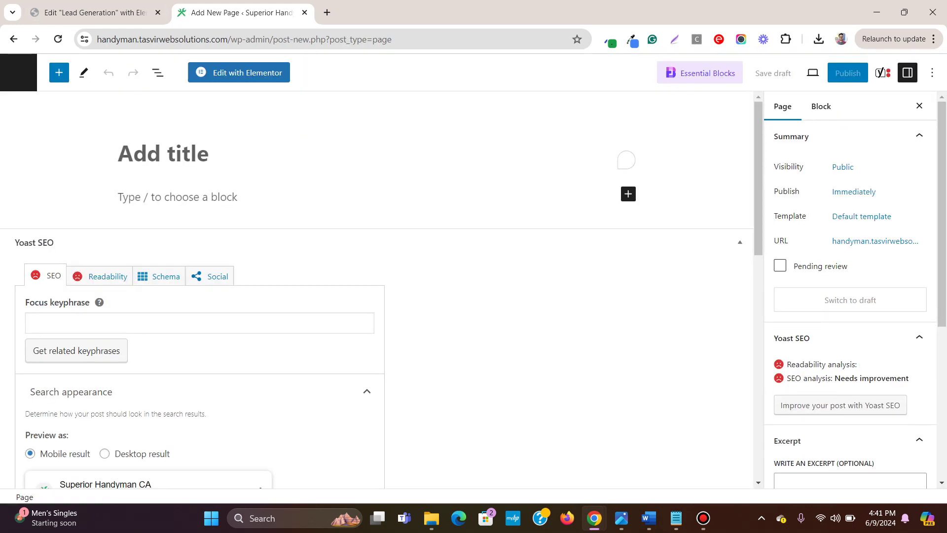
pyautogui.write('Thank you')
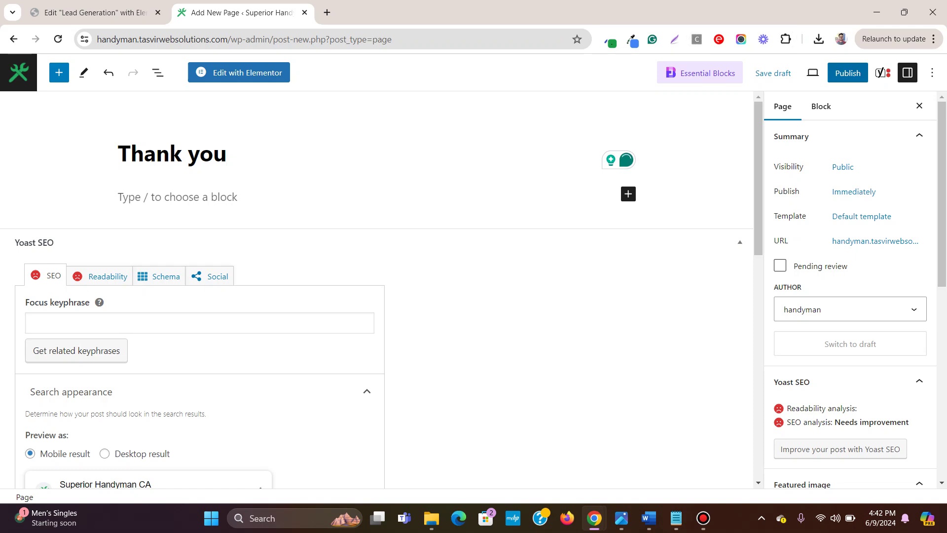
pyautogui.click(847, 72)
pyautogui.click(817, 73)
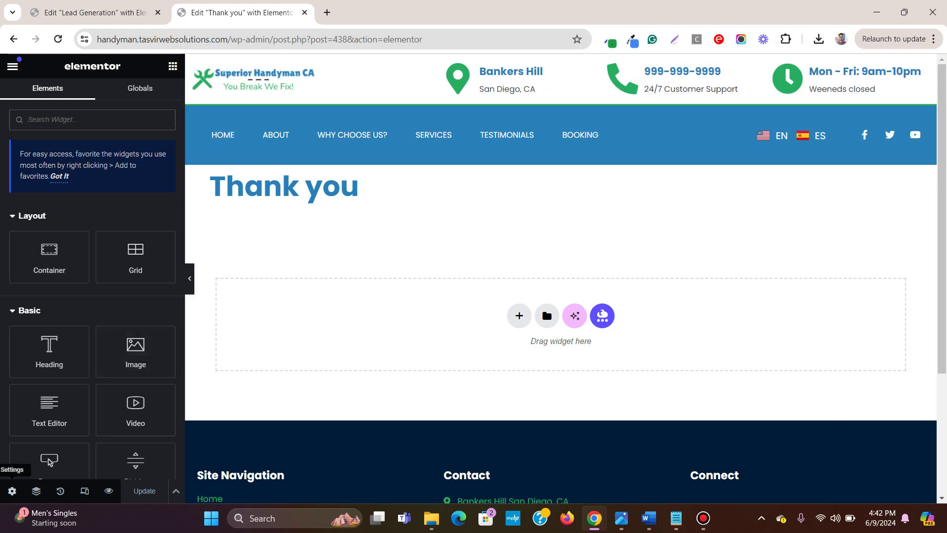
# Step: Set the Thank you page's Page Layout to Elementor Canvas in Page Settings
pyautogui.click(12, 491)
pyautogui.scroll(-5, 92, 296)
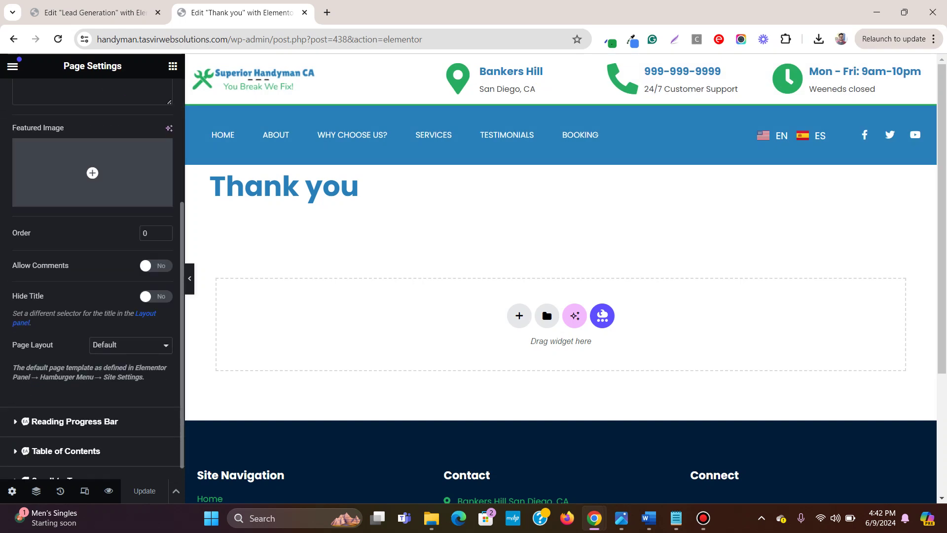
pyautogui.click(131, 345)
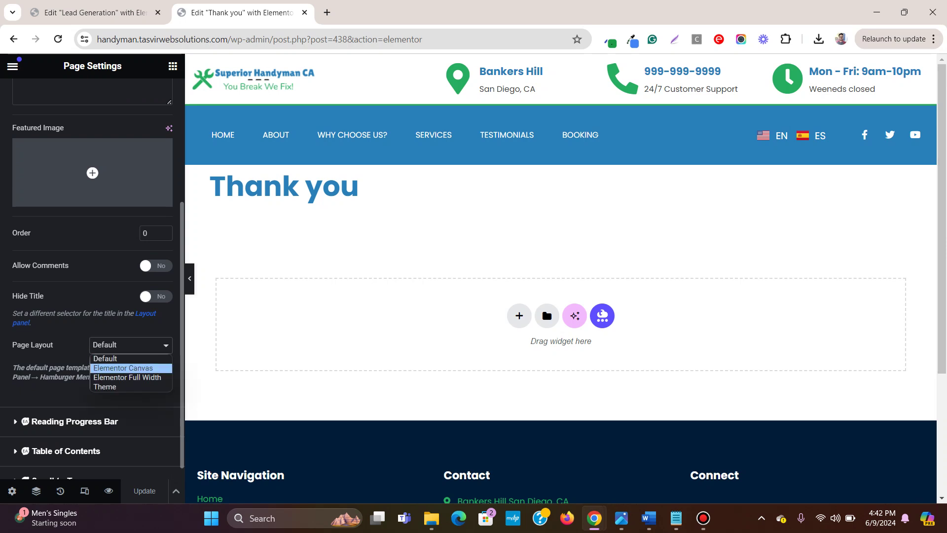
pyautogui.click(118, 366)
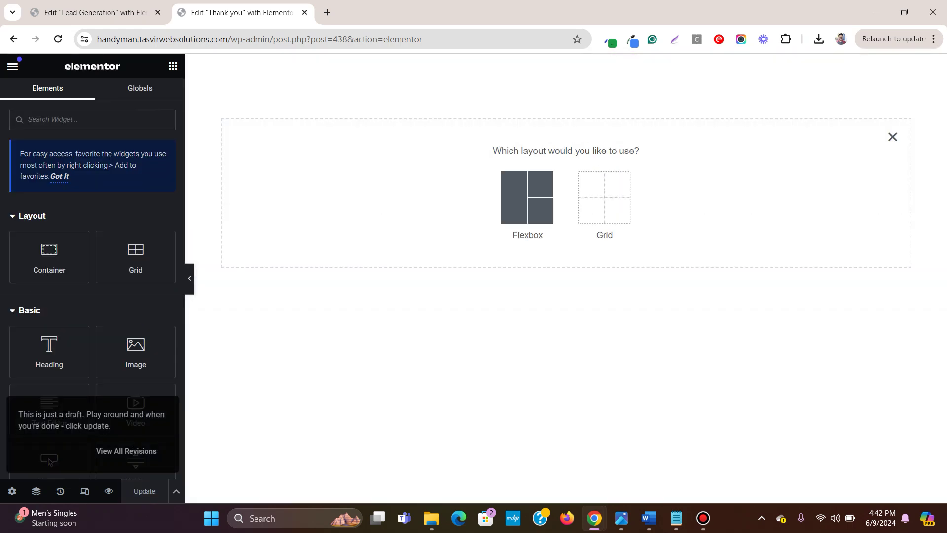
# Step: Add a single-structure flexbox container with a Classic background
pyautogui.click(527, 197)
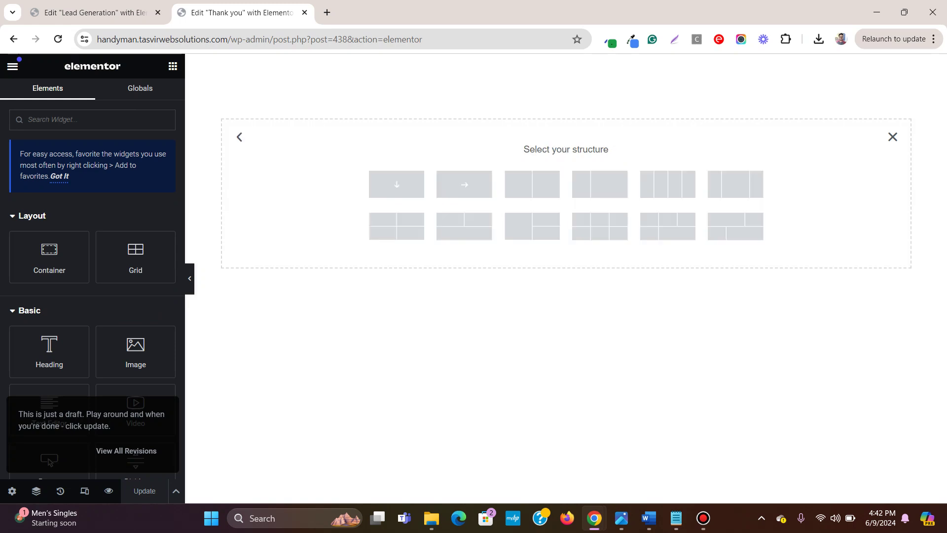
pyautogui.click(396, 184)
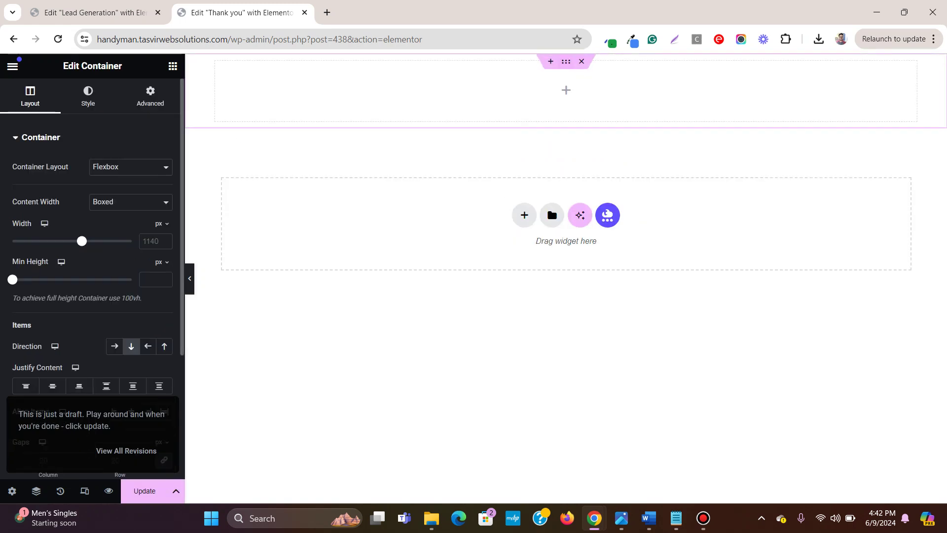
pyautogui.click(88, 96)
pyautogui.click(115, 193)
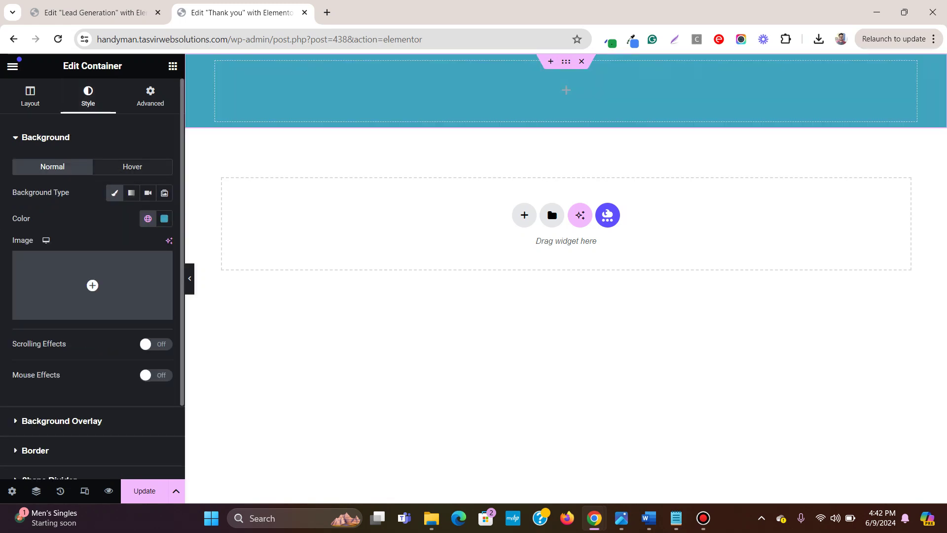
# Step: Set the container's minimum height to 100 vh
pyautogui.click(30, 97)
pyautogui.moveTo(158, 262)
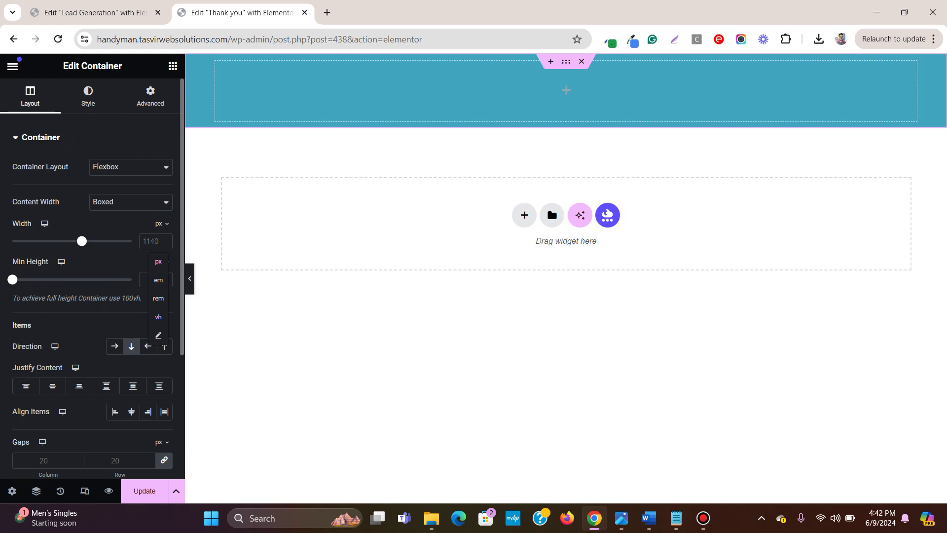
pyautogui.click(158, 316)
pyautogui.click(149, 279)
pyautogui.write('100')
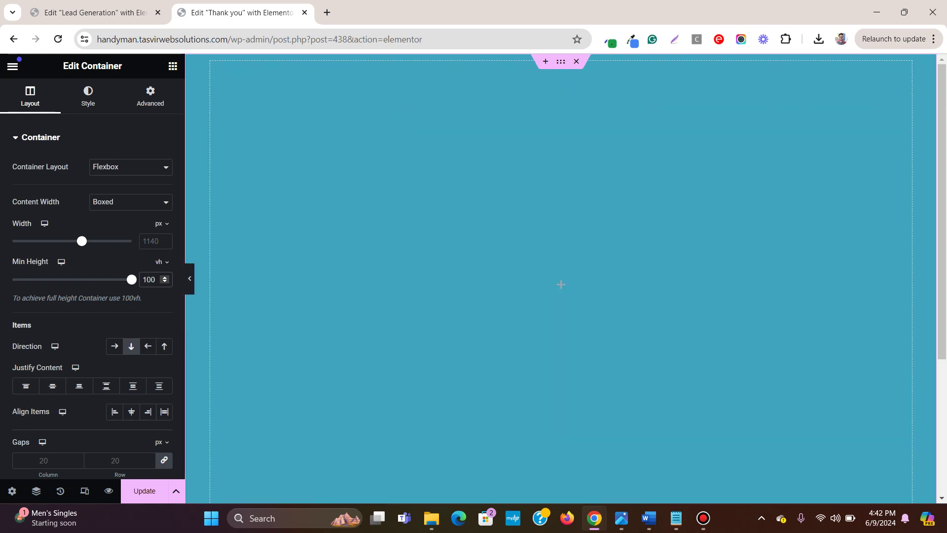
# Step: Add an H1 heading, centre-align it, and justify the container content to center
pyautogui.click(172, 65)
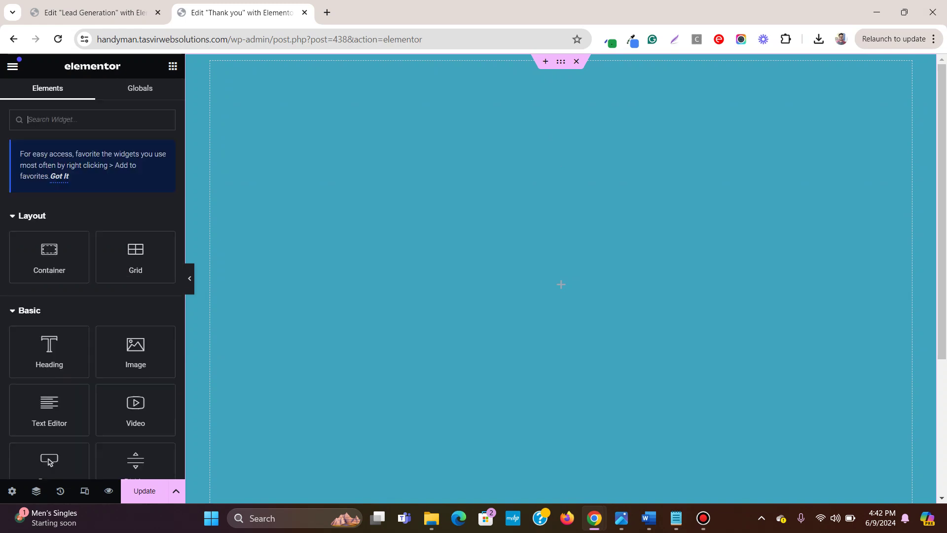
pyautogui.moveTo(49, 351); pyautogui.dragTo(676, 232)
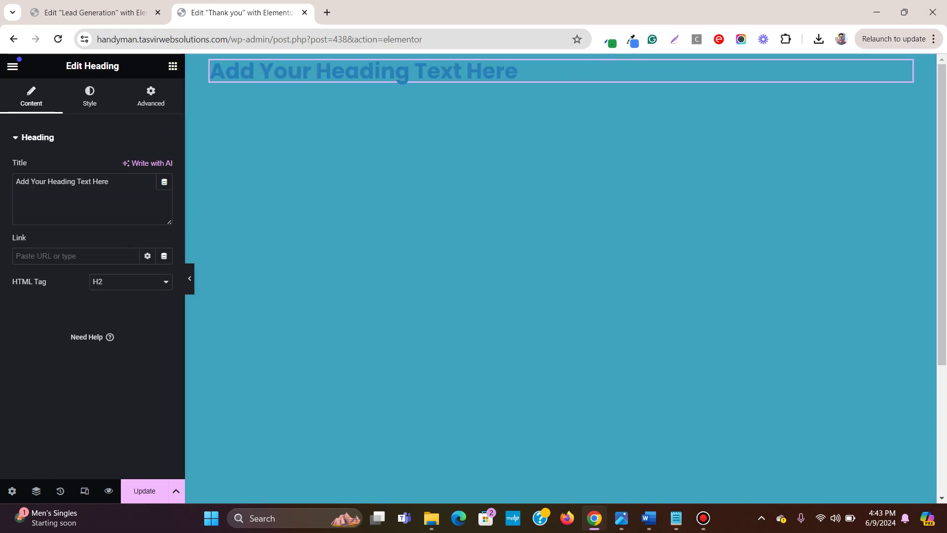
pyautogui.click(131, 281)
pyautogui.click(106, 294)
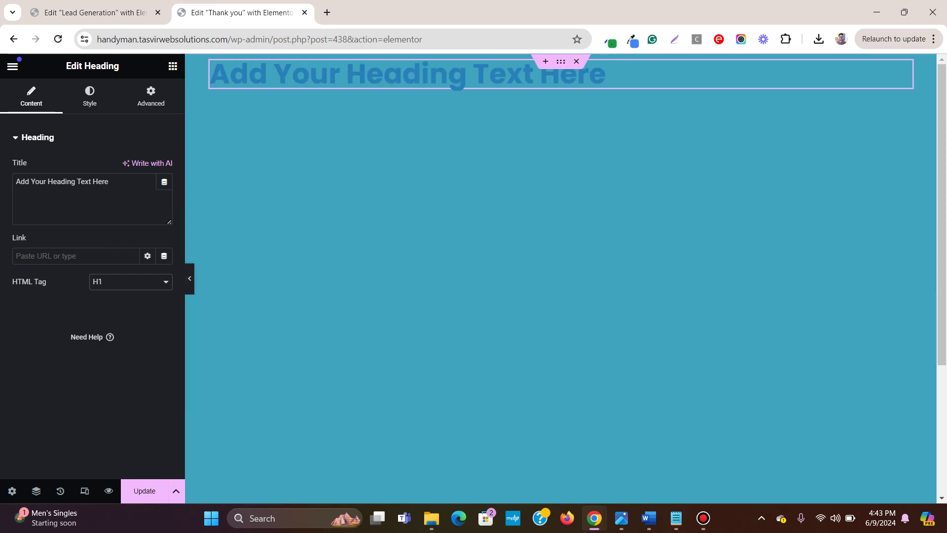
pyautogui.click(89, 96)
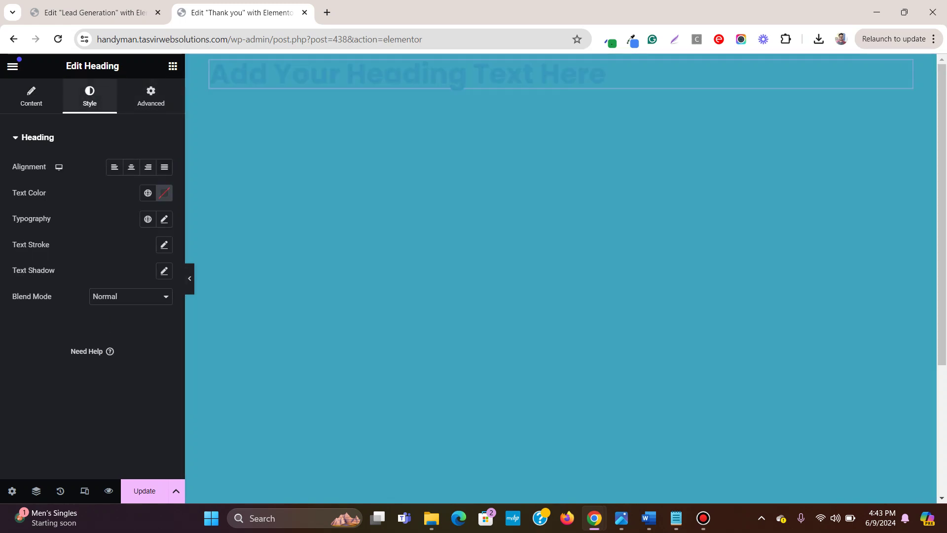
pyautogui.click(132, 166)
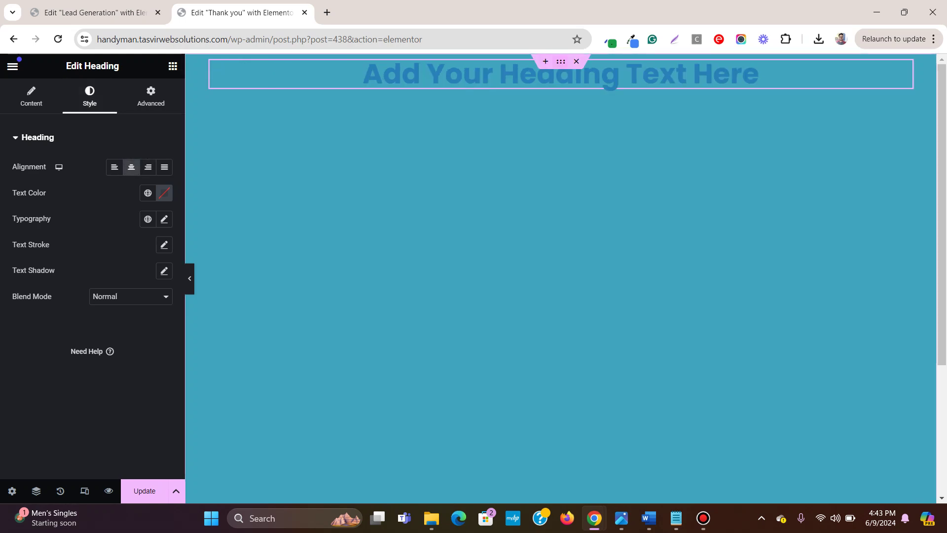
pyautogui.click(561, 247)
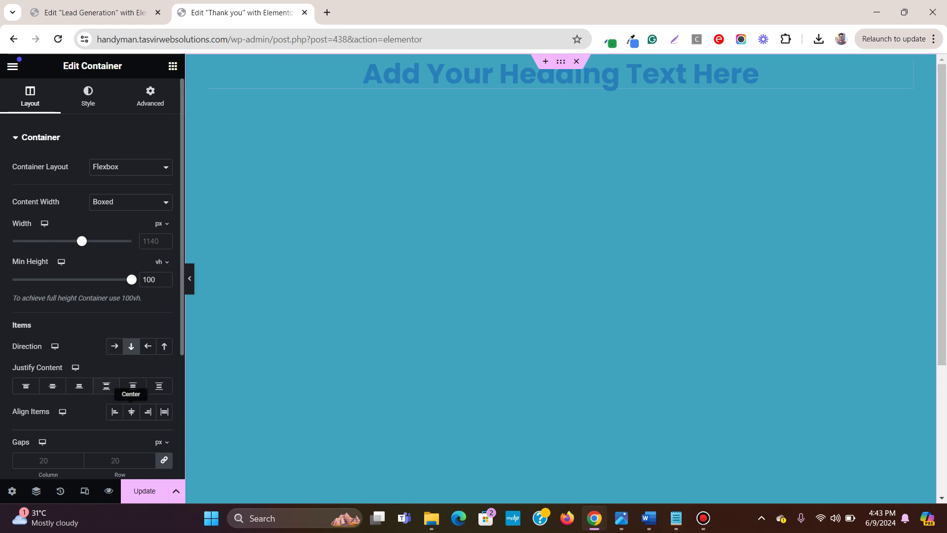
pyautogui.click(52, 386)
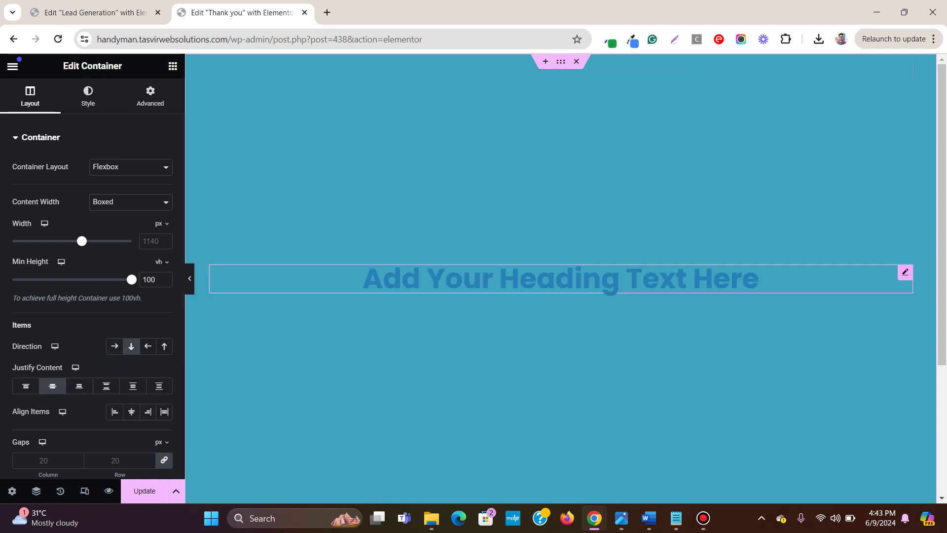
# Step: Set the heading's text colour to the global white
pyautogui.click(560, 279)
pyautogui.click(147, 193)
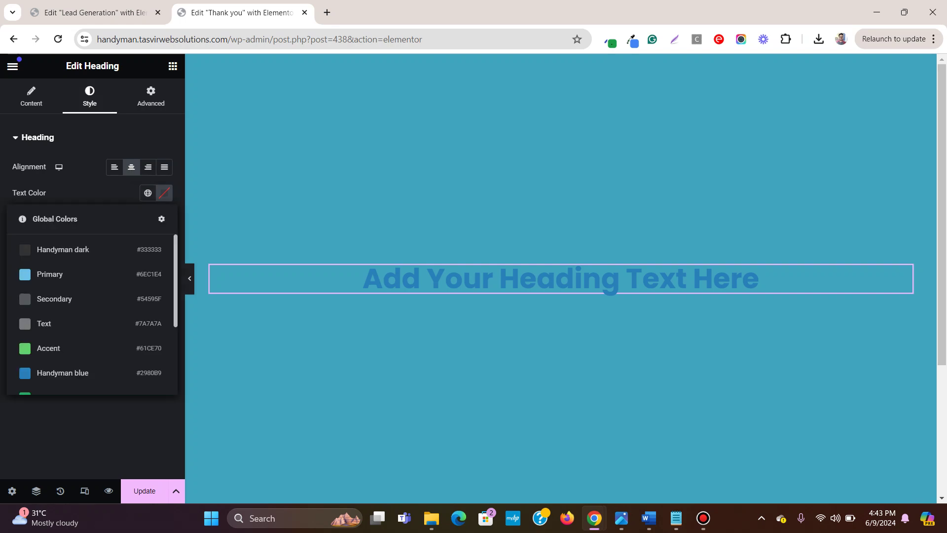
pyautogui.scroll(-3, 93, 316)
pyautogui.click(49, 302)
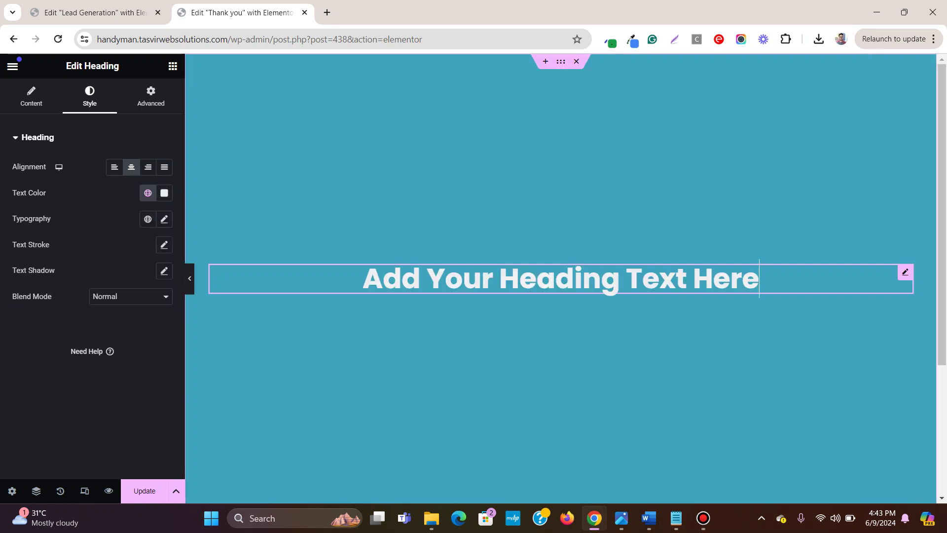
# Step: Change the heading to 'Thank you for submitting' and add a text block below it
pyautogui.hotkey('ctrl', 'a')
pyautogui.write('T')
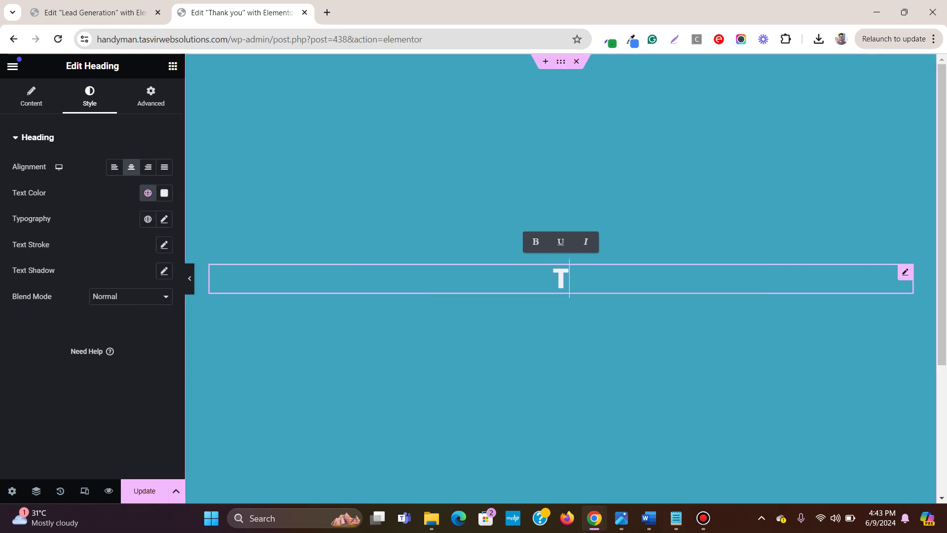
pyautogui.write('hank you for ')
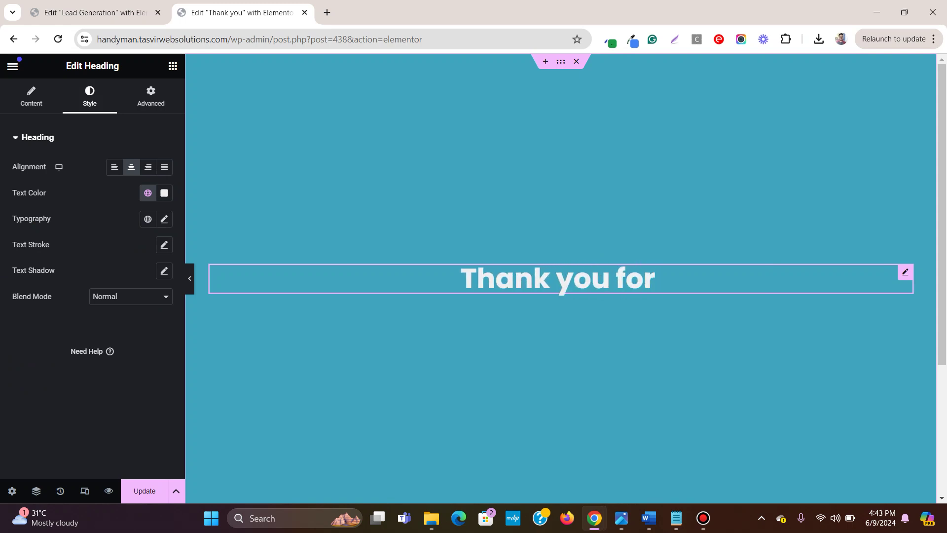
pyautogui.write('submitting')
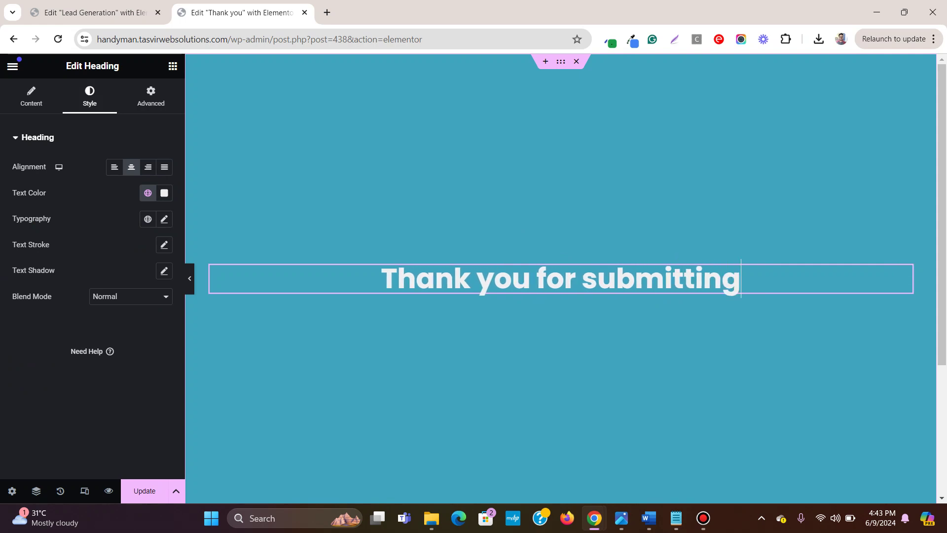
pyautogui.press('Escape')
pyautogui.moveTo(50, 409); pyautogui.dragTo(667, 276)
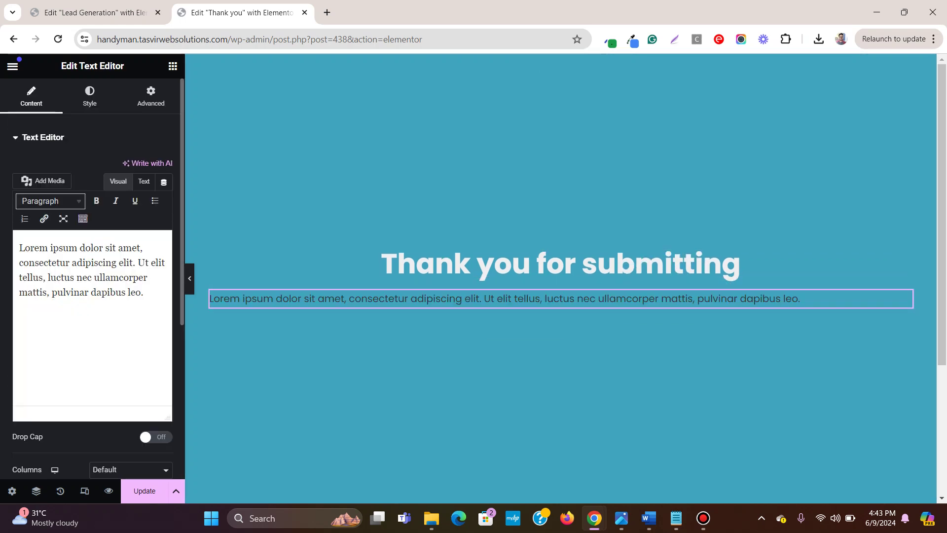
# Step: Centre the text block and make its text the global white
pyautogui.click(89, 96)
pyautogui.click(131, 167)
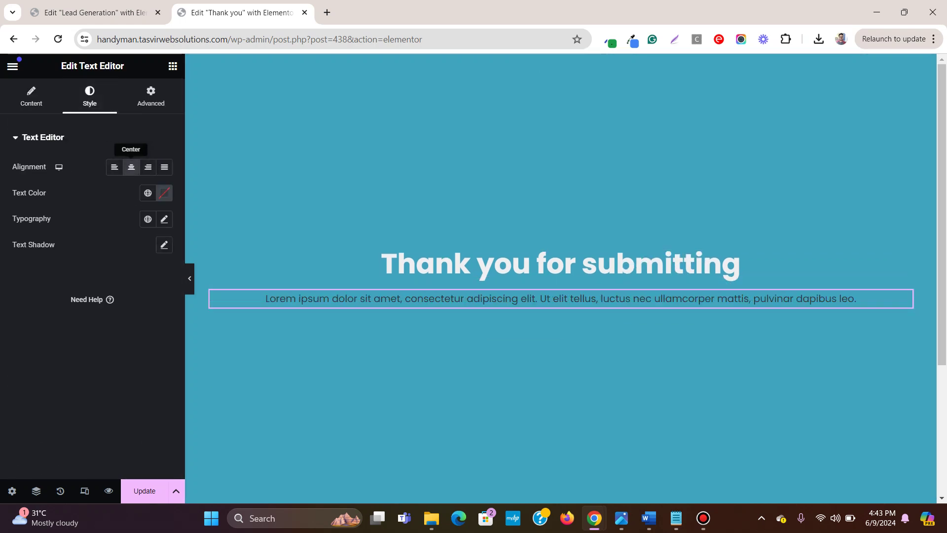
pyautogui.click(148, 193)
pyautogui.click(82, 301)
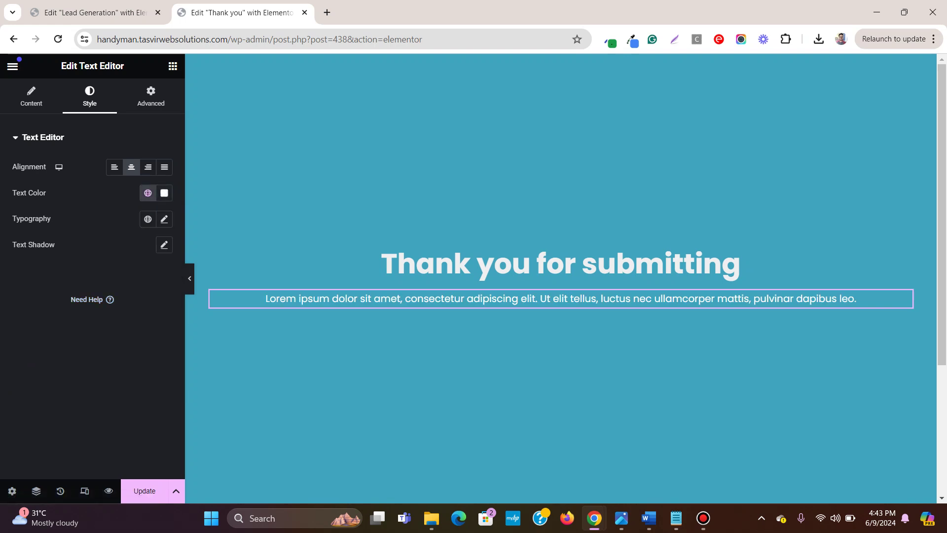
# Step: Replace the Lorem text with the check-your-email-inbox message and update the page
pyautogui.click(31, 96)
pyautogui.tripleClick(125, 263)
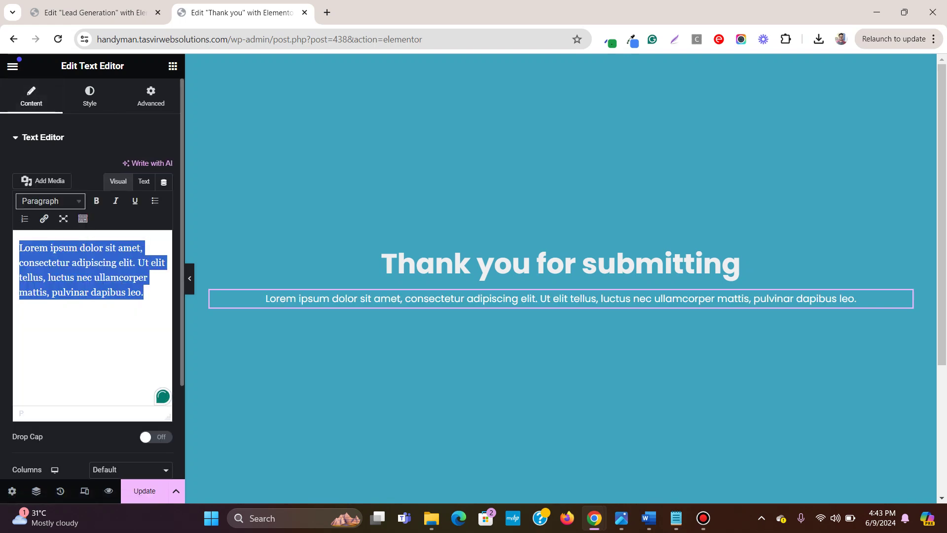
pyautogui.write('Please ')
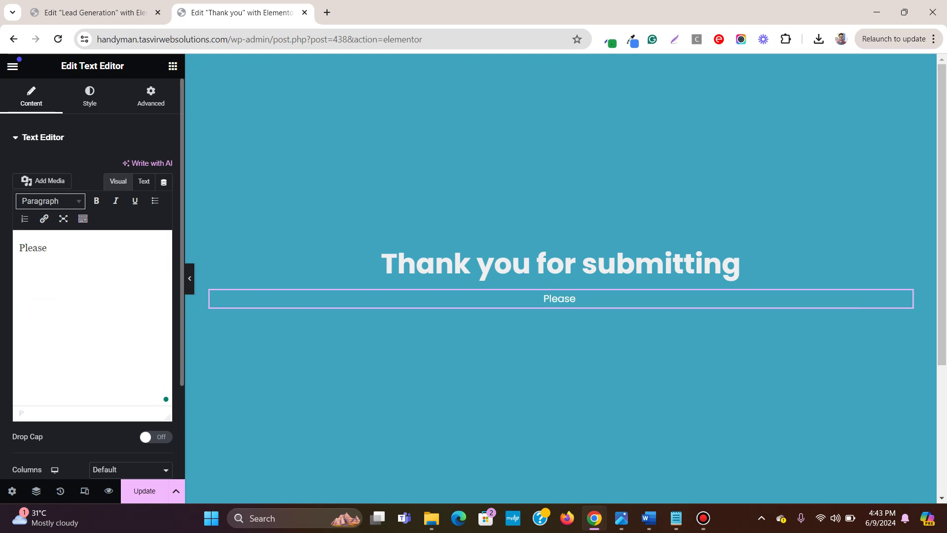
pyautogui.write('check your')
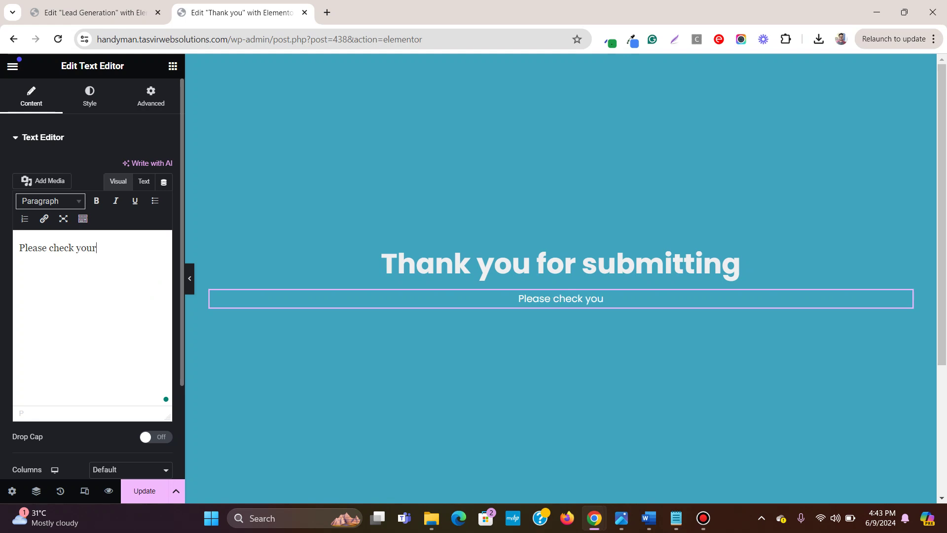
pyautogui.write(' email')
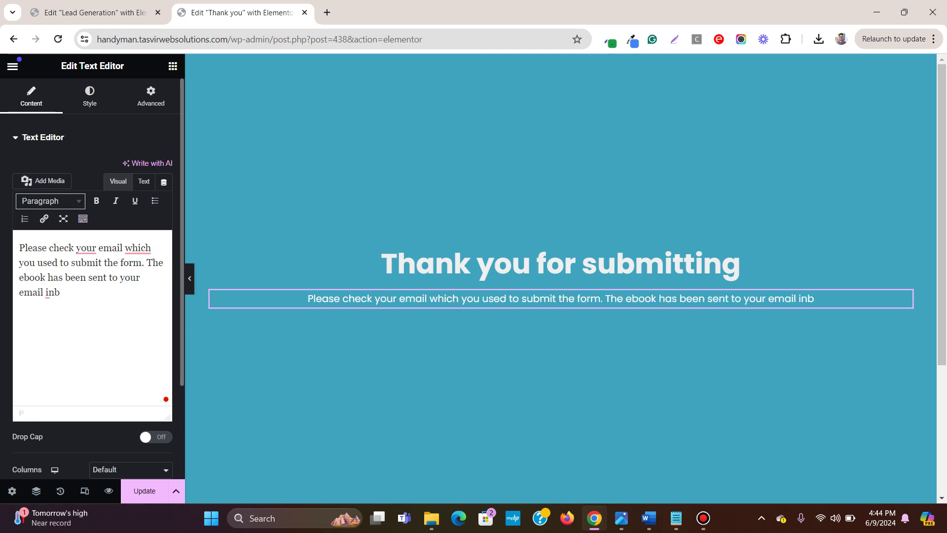
pyautogui.write('ox')
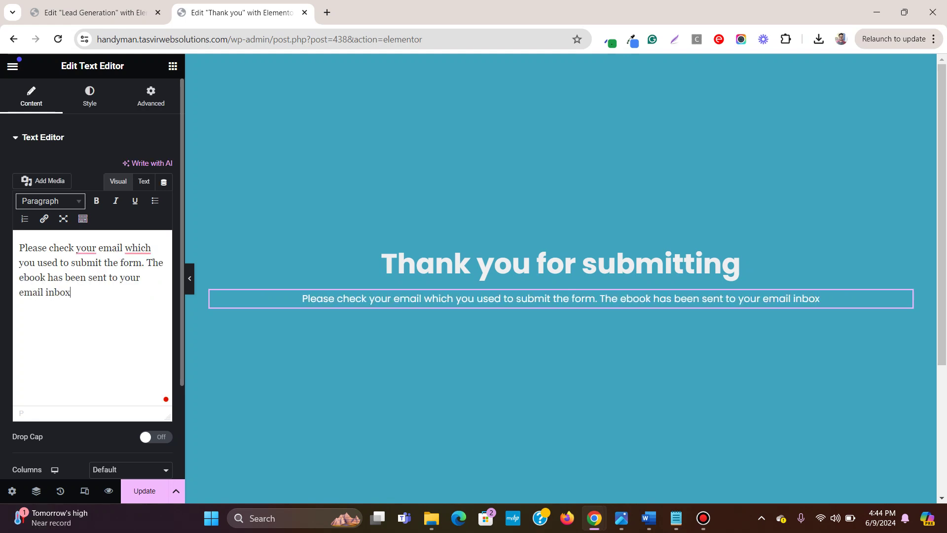
pyautogui.click(145, 491)
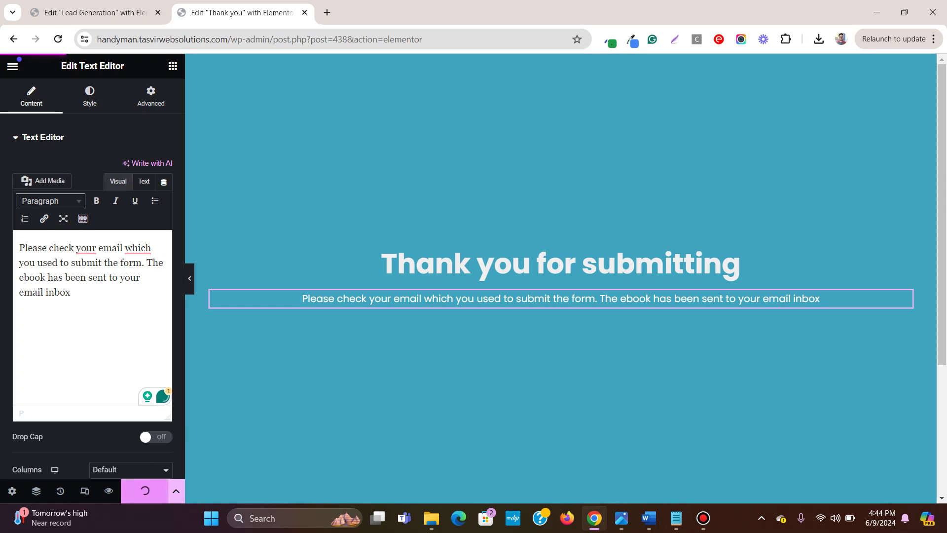
pyautogui.click(190, 278)
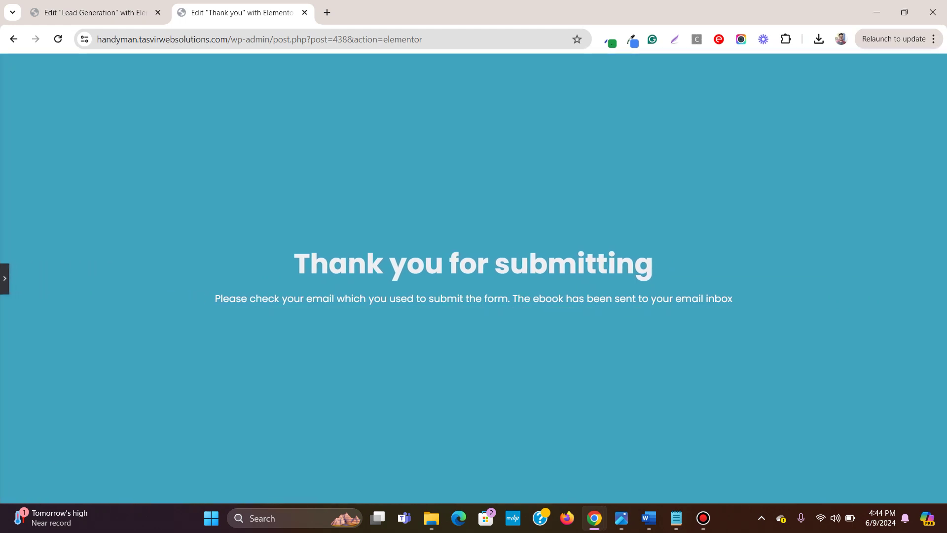
pyautogui.hotkey('ctrl', 'p')
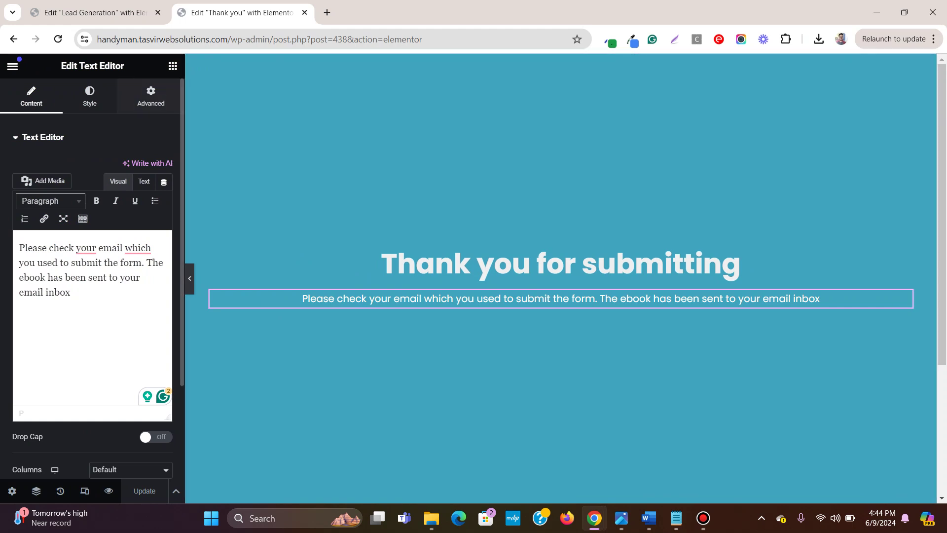
# Step: Add a centred button below the paragraph with the Orange cta background colour
pyautogui.moveTo(904, 299); pyautogui.dragTo(49, 461)
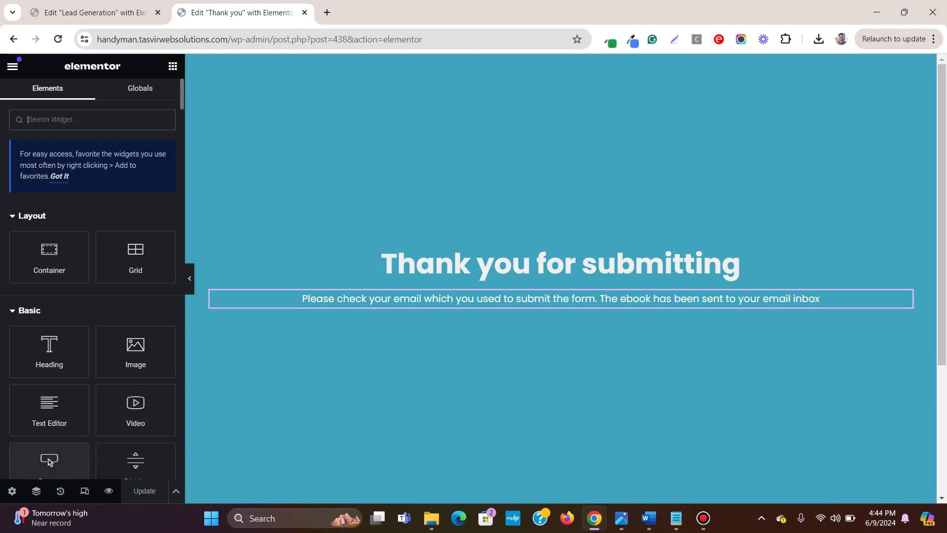
pyautogui.moveTo(549, 284); pyautogui.dragTo(562, 297)
pyautogui.click(90, 96)
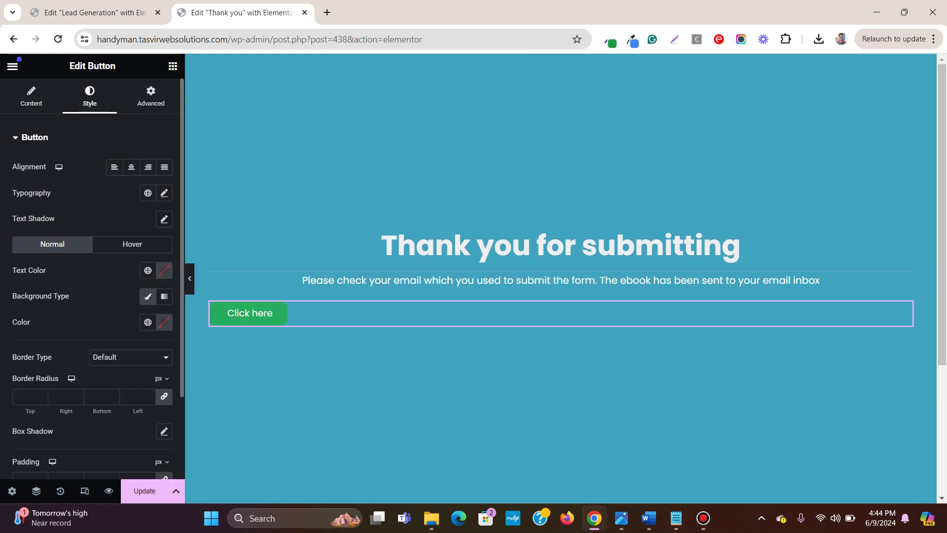
pyautogui.click(131, 167)
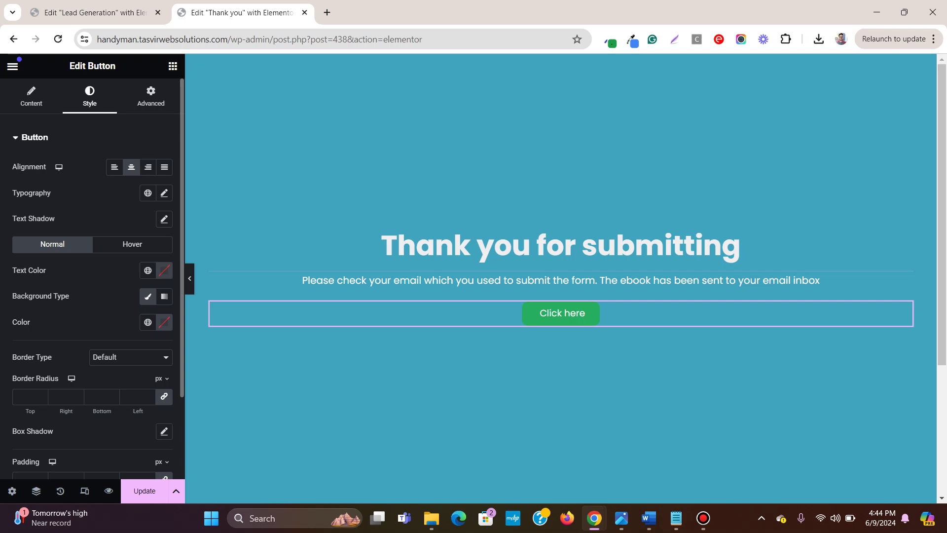
pyautogui.click(147, 321)
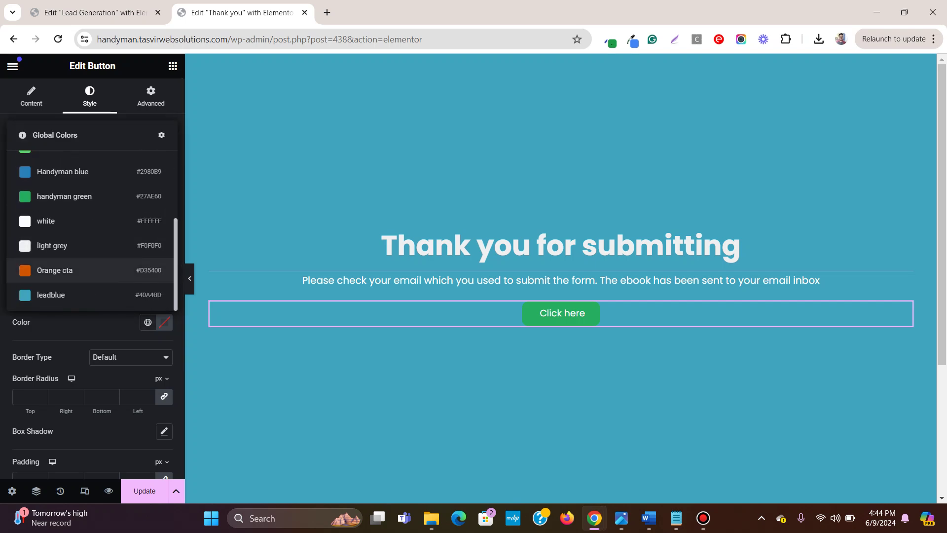
pyautogui.click(54, 270)
# Step: Label the button 'Download The Book' and return to the Lead Generation editor
pyautogui.click(31, 96)
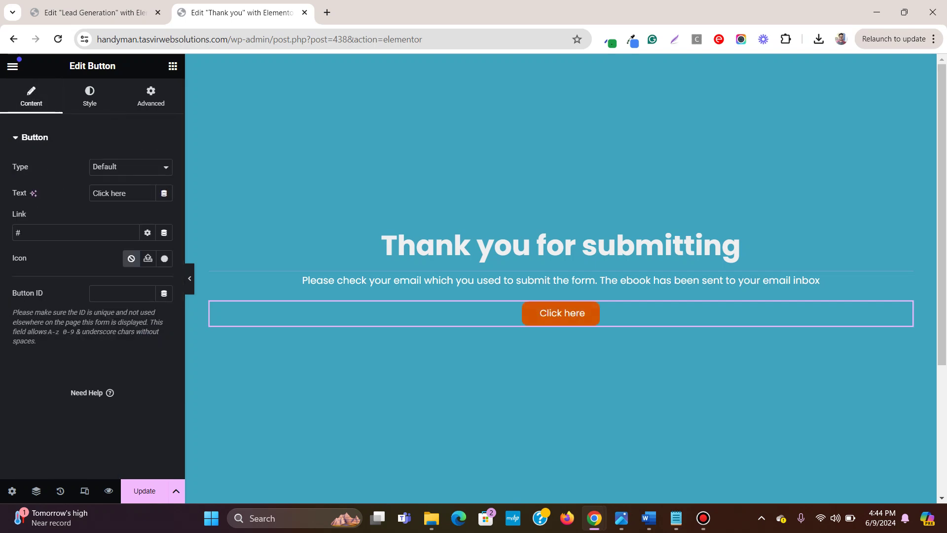
pyautogui.moveTo(127, 193); pyautogui.dragTo(92, 193)
pyautogui.write('Download The')
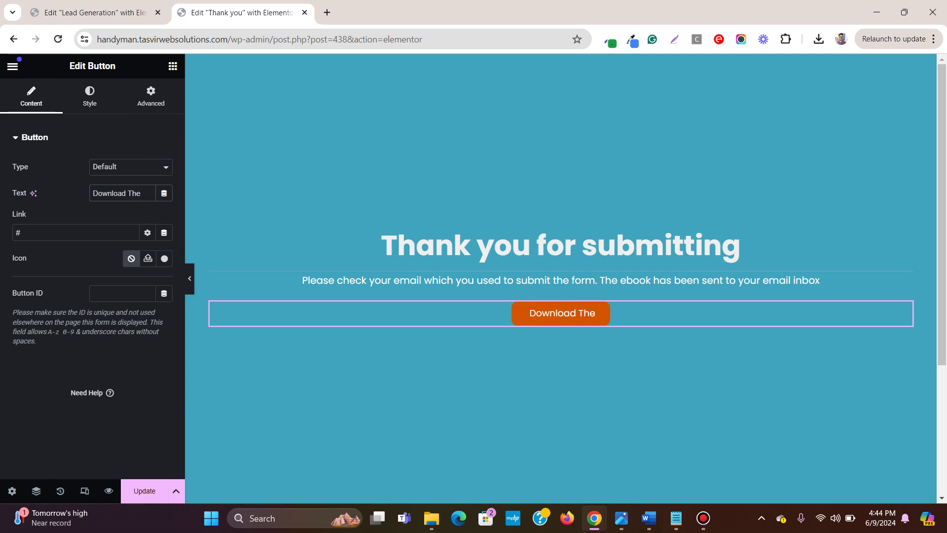
pyautogui.write(' Book')
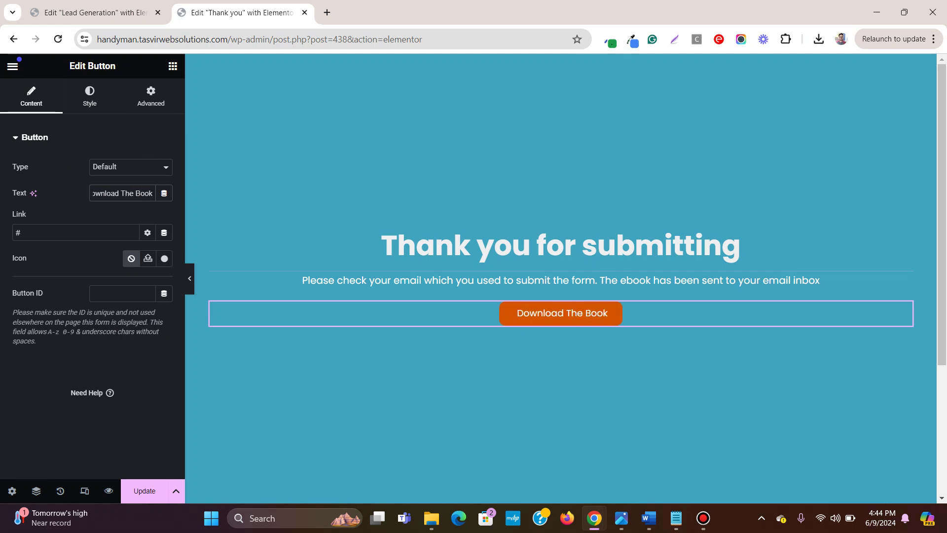
pyautogui.hotkey('ctrl', 'p')
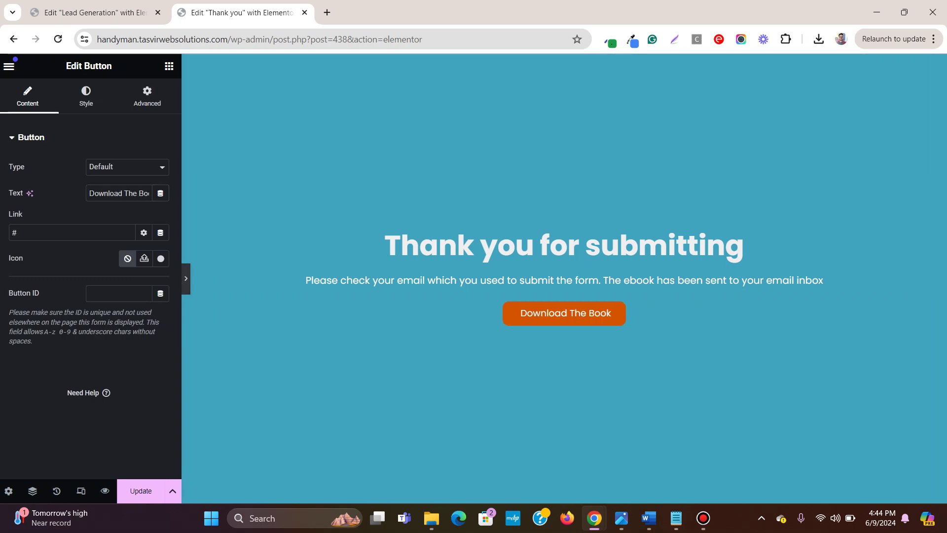
pyautogui.hotkey('ctrl', 'p')
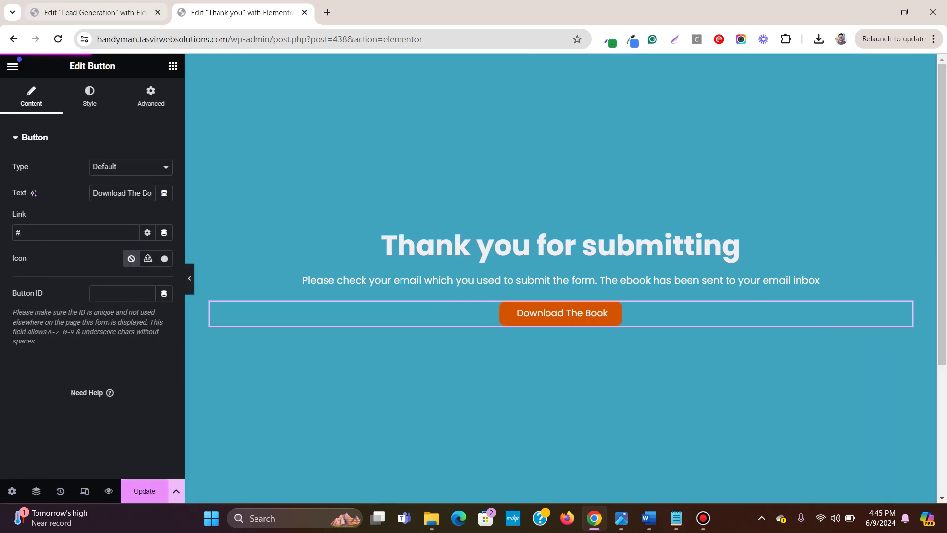
pyautogui.hotkey('ctrl', 'shift', 'Tab')
# Step: Reload the Lead Generation editor and select the landing-page form
pyautogui.hotkey('ctrl', 'Tab')
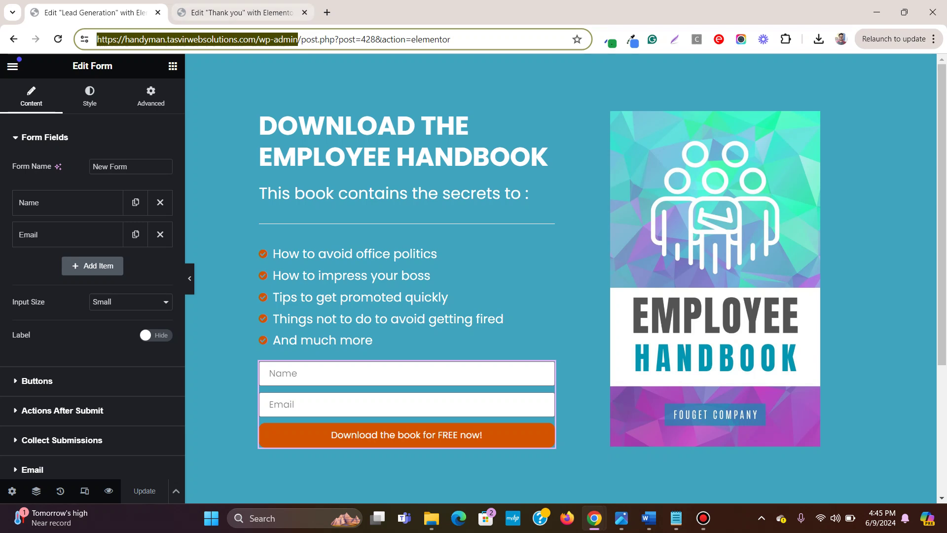
pyautogui.hotkey('ctrl', 'shift', 'Tab')
pyautogui.hotkey('ctrl', 'l')
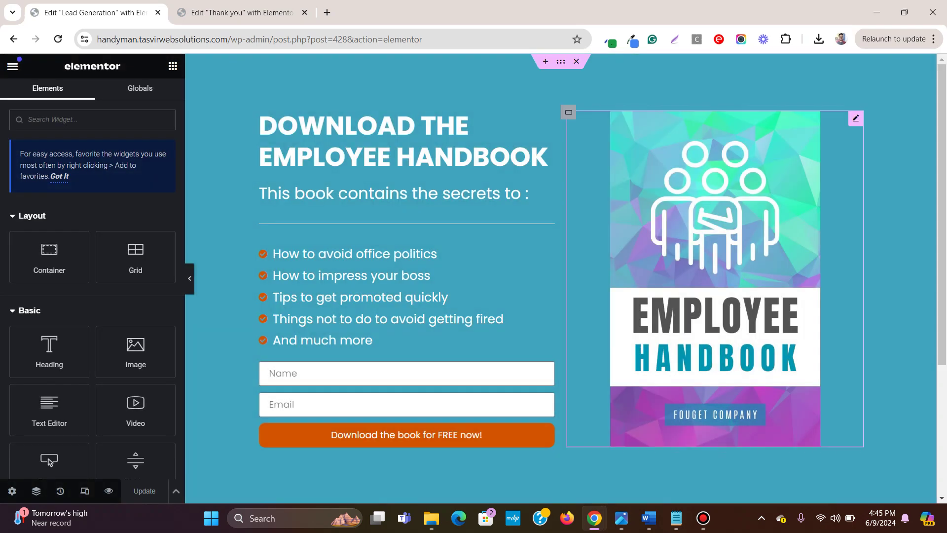
pyautogui.click(548, 367)
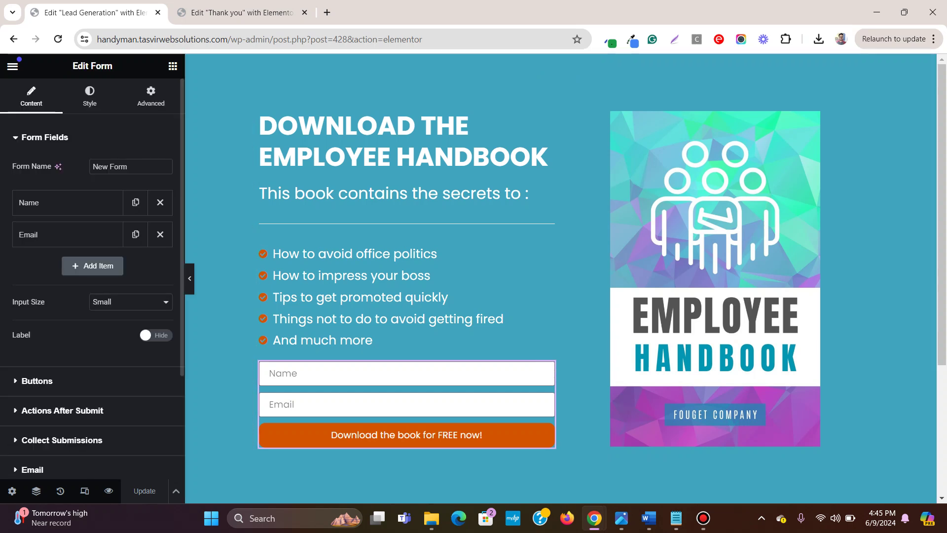
pyautogui.scroll(-3, 92, 276)
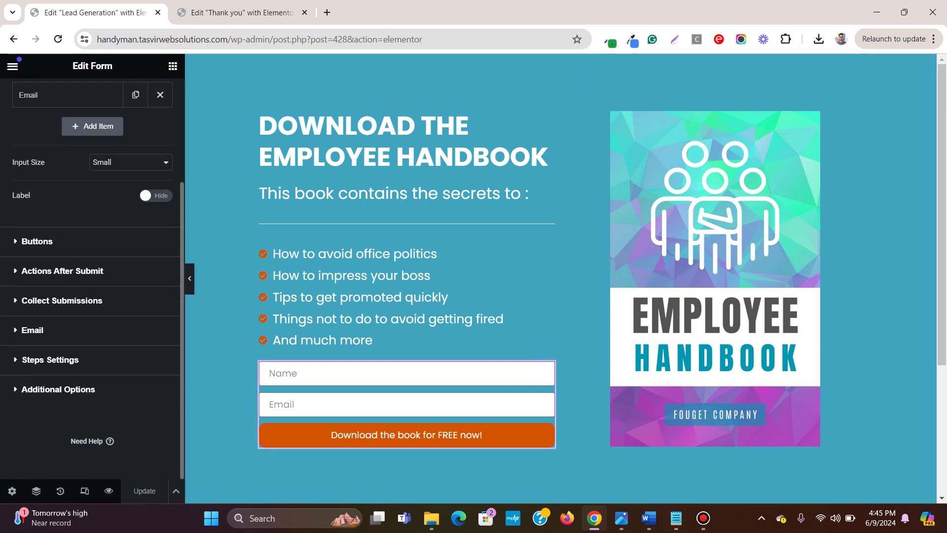
pyautogui.click(32, 329)
pyautogui.click(32, 256)
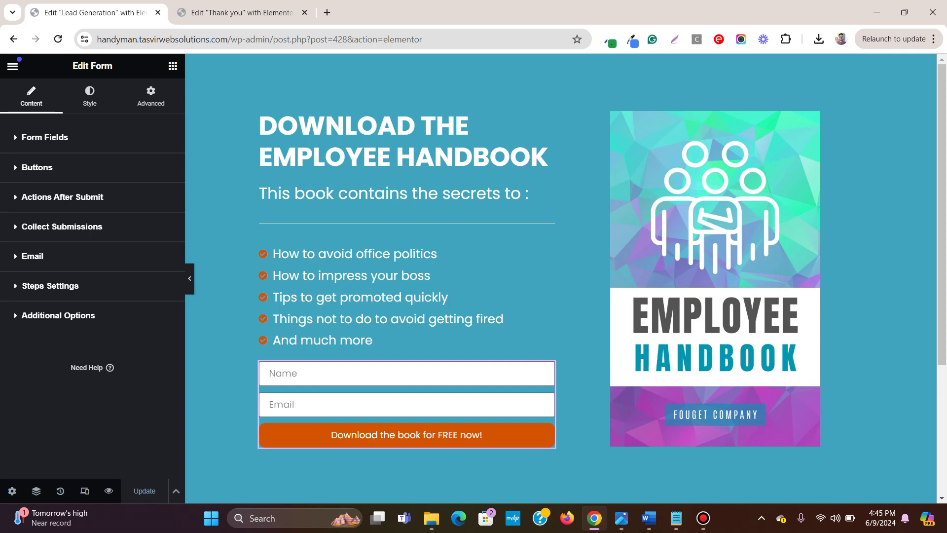
# Step: Add Redirect to the form's Actions After Submit and enter 'thank you' as its target
pyautogui.click(62, 197)
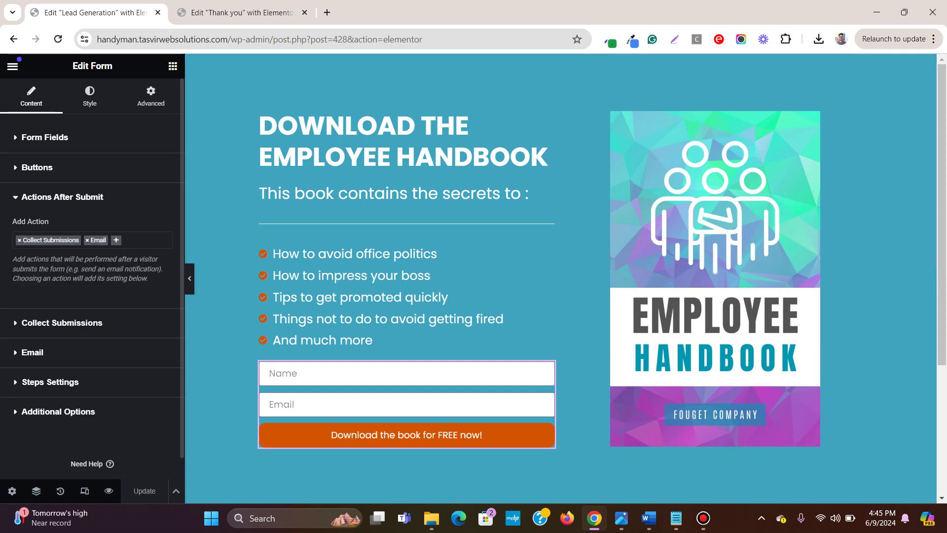
pyautogui.click(125, 240)
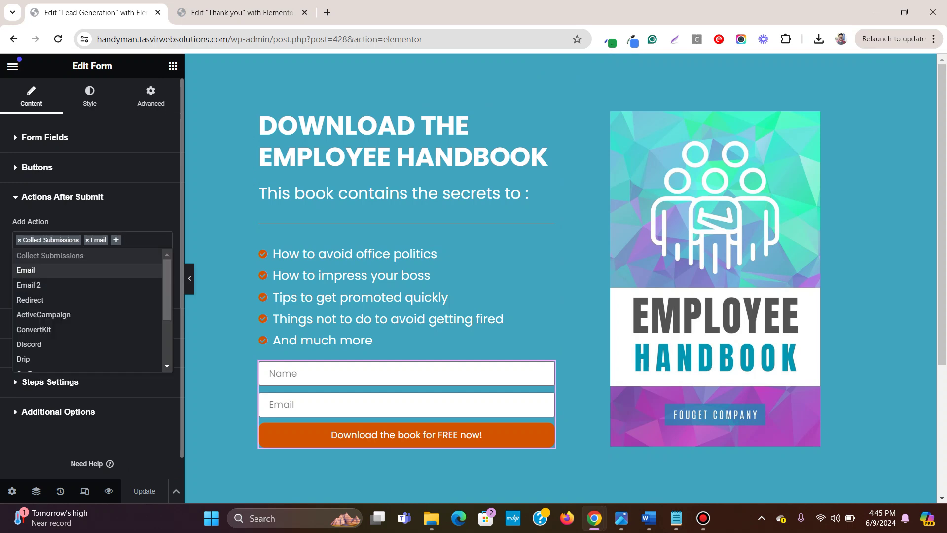
pyautogui.scroll(-1, 49, 326)
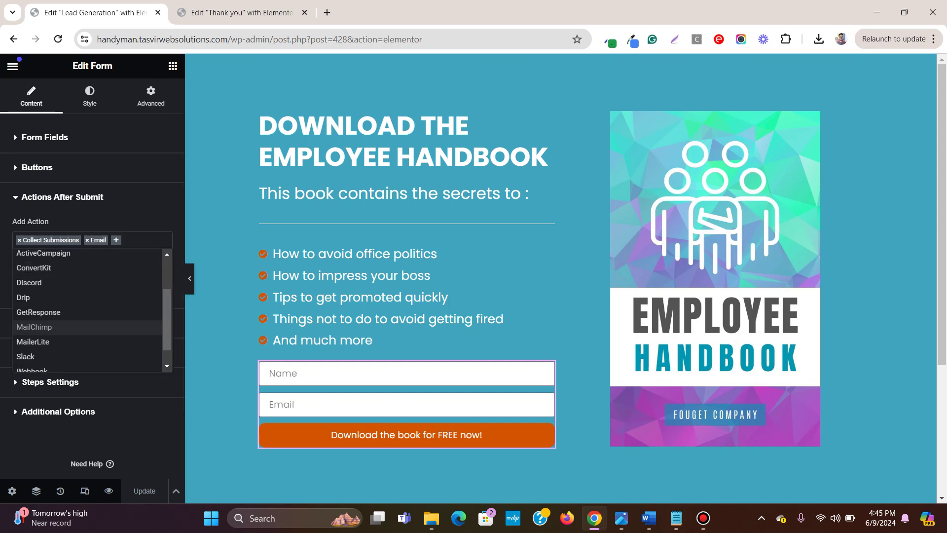
pyautogui.scroll(-1, 49, 305)
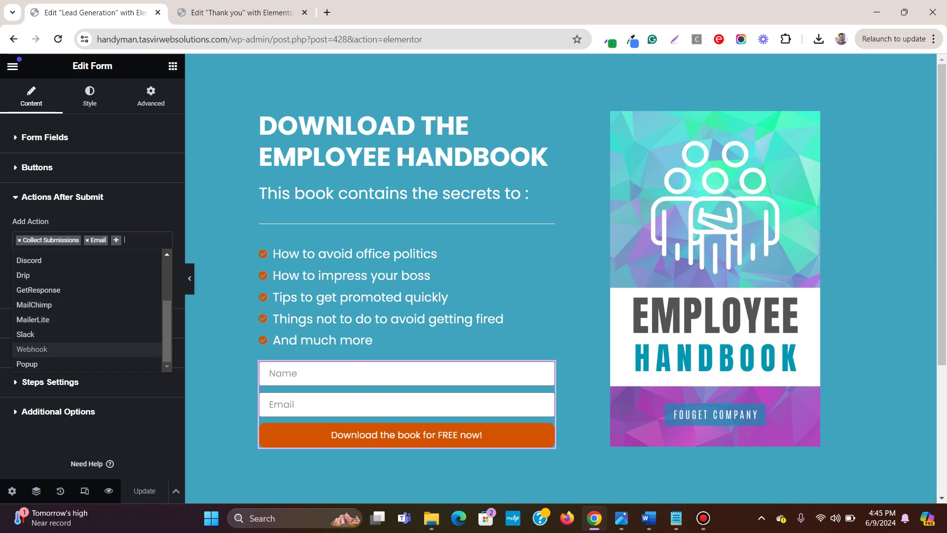
pyautogui.scroll(2, 50, 345)
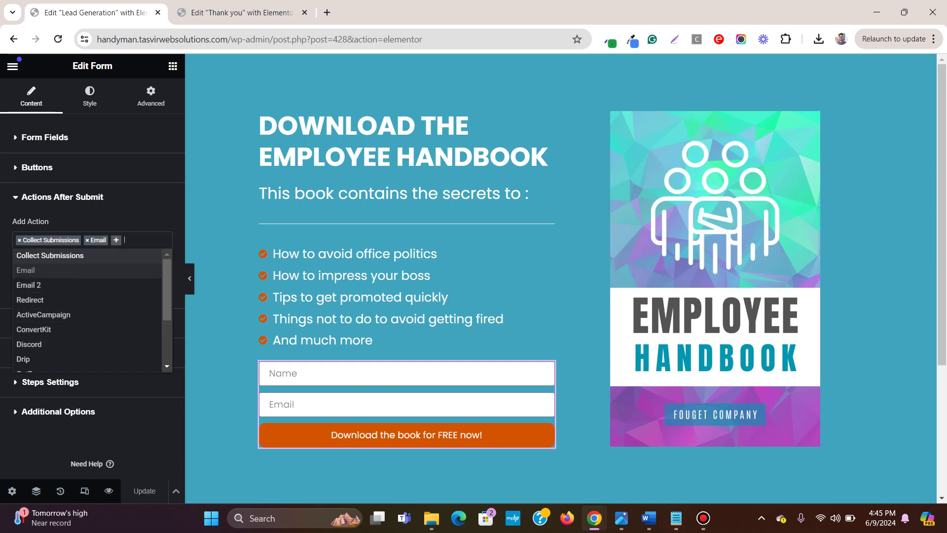
pyautogui.click(30, 299)
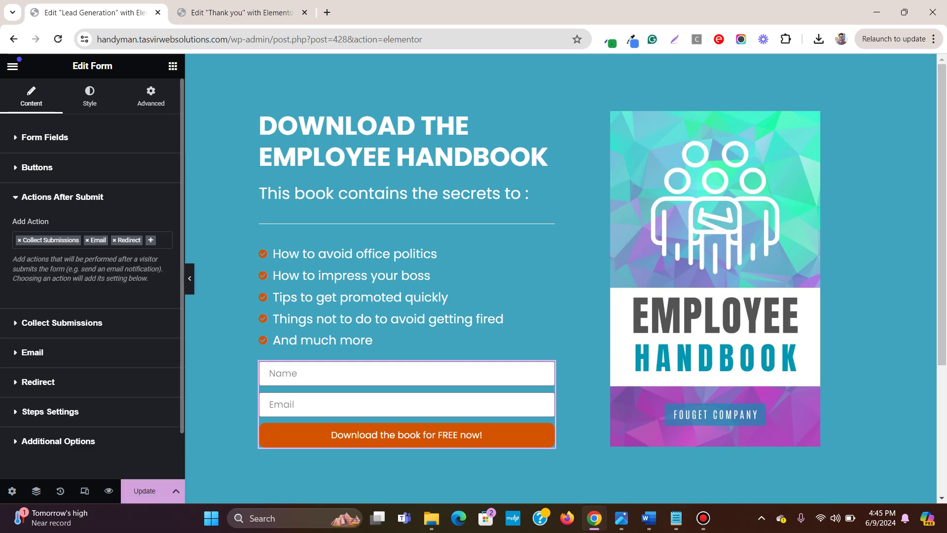
pyautogui.click(38, 382)
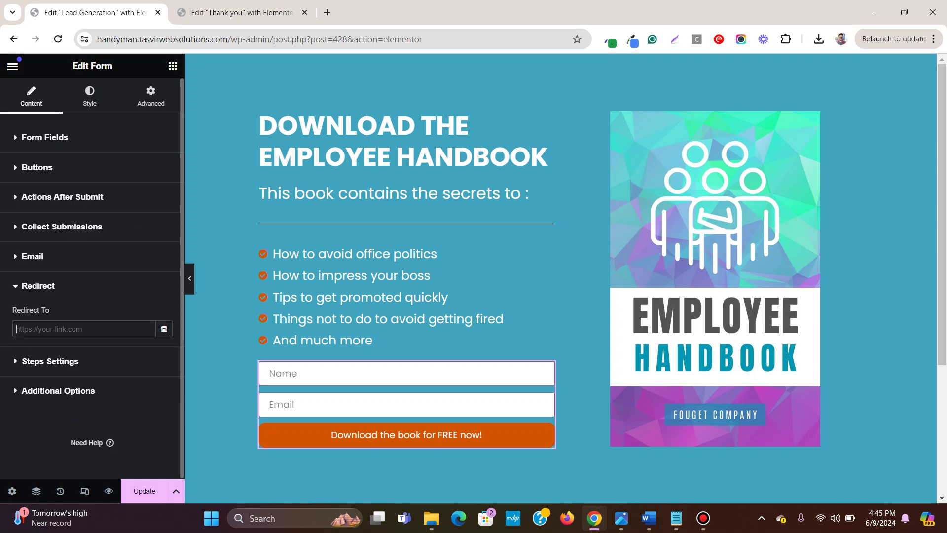
pyautogui.write('thank you/')
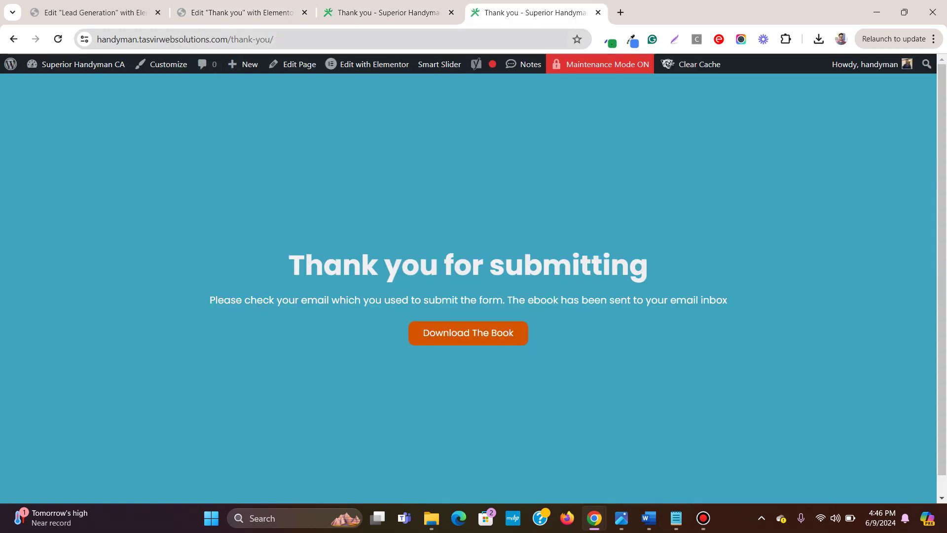
# Step: Copy the live Thank you page's URL and return to its Elementor editor
pyautogui.rightClick(232, 40)
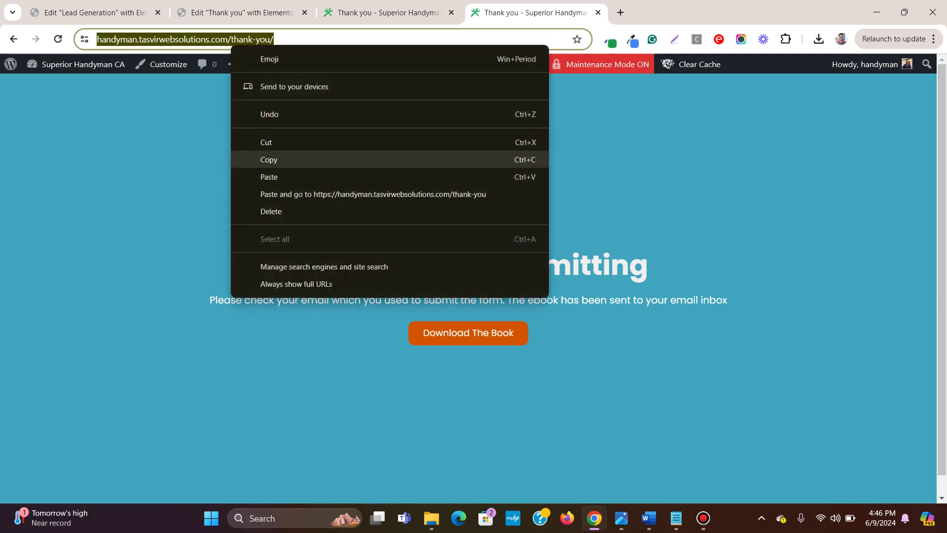
pyautogui.click(269, 160)
pyautogui.click(241, 12)
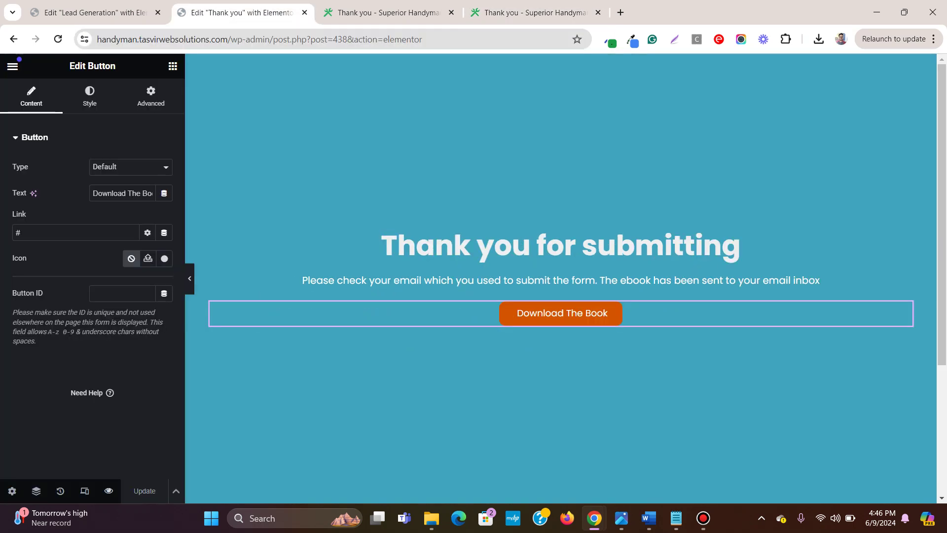
# Step: Paste the thank-you page URL into the form's Redirect To field and save the Lead Generation page
pyautogui.hotkey('ctrl', '1')
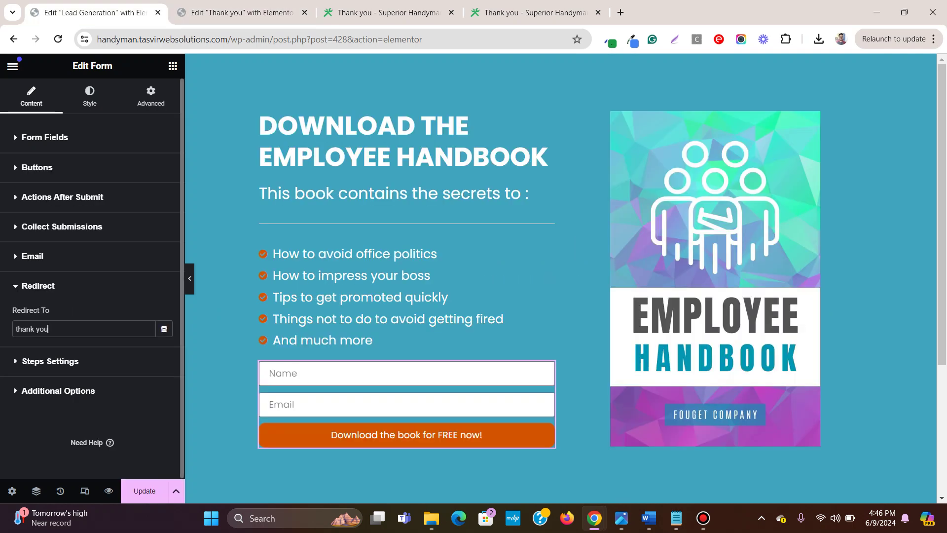
pyautogui.hotkey('ctrl', 'a')
pyautogui.rightClick(65, 329)
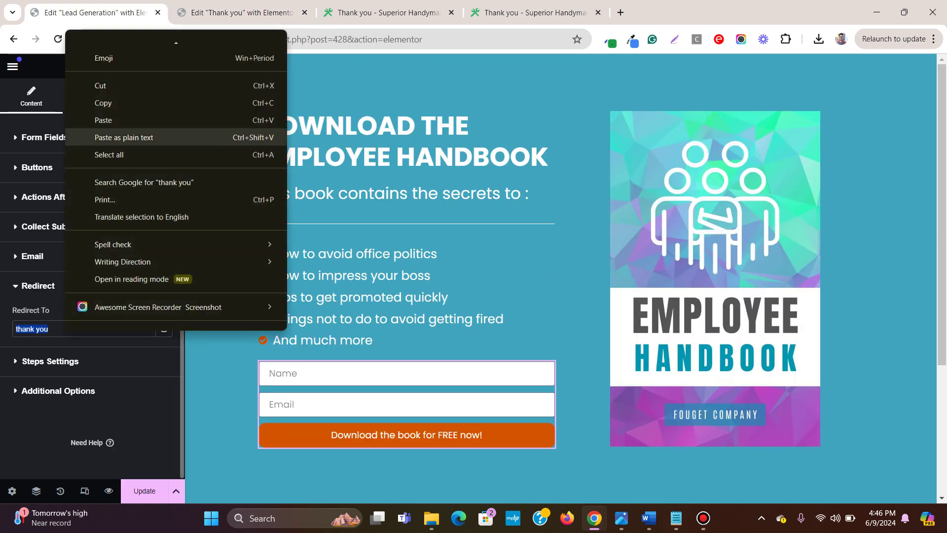
pyautogui.click(124, 137)
pyautogui.hotkey('ctrl', 's')
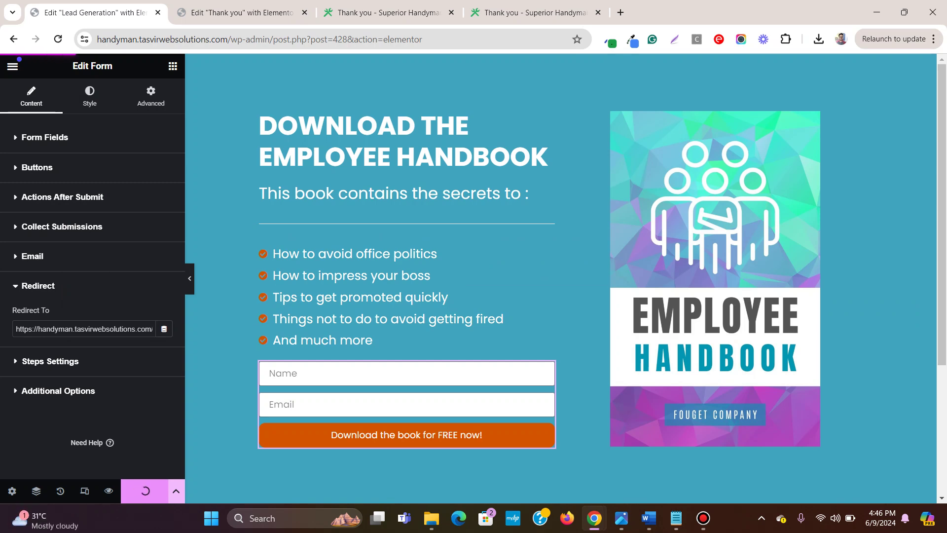
# Step: Check the live thank-you page, then go back to the Lead Generation editor
pyautogui.hotkey('ctrl', '4')
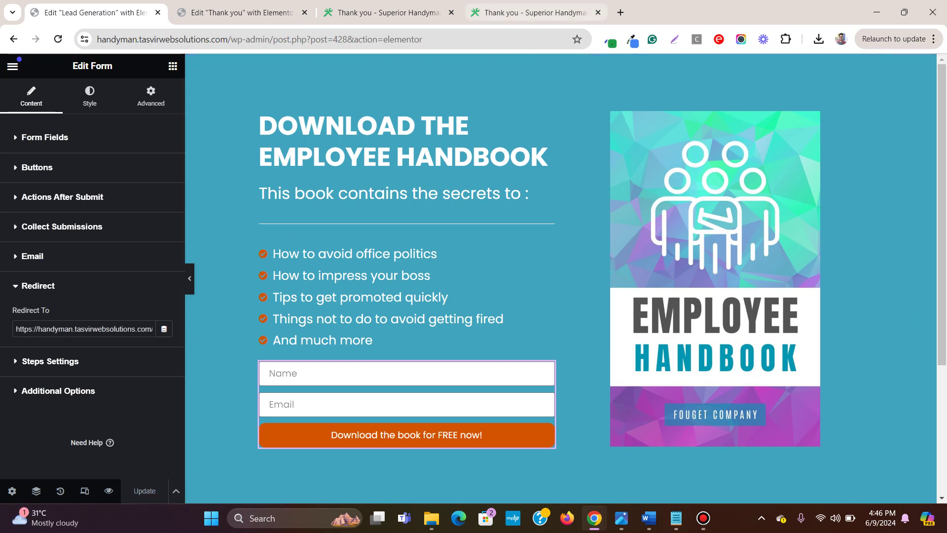
pyautogui.press('Escape')
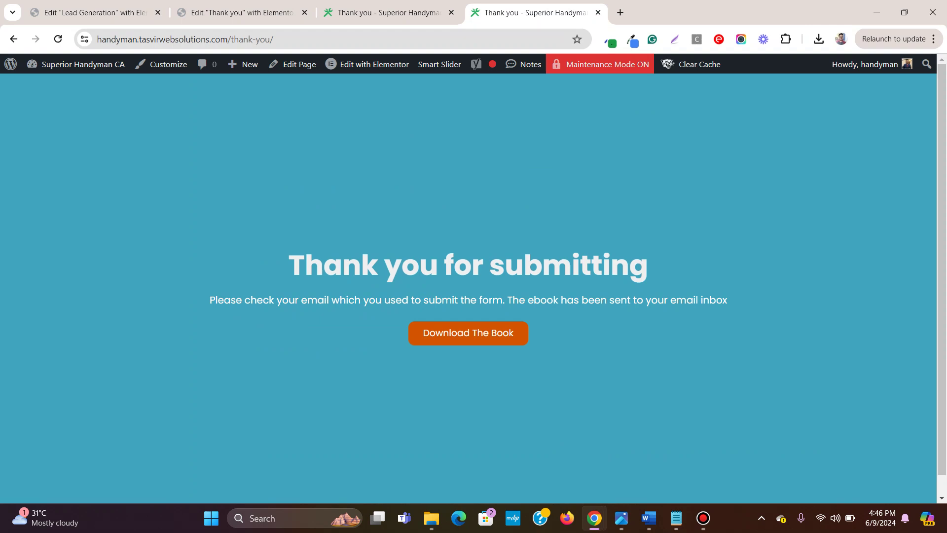
pyautogui.hotkey('ctrl', '1')
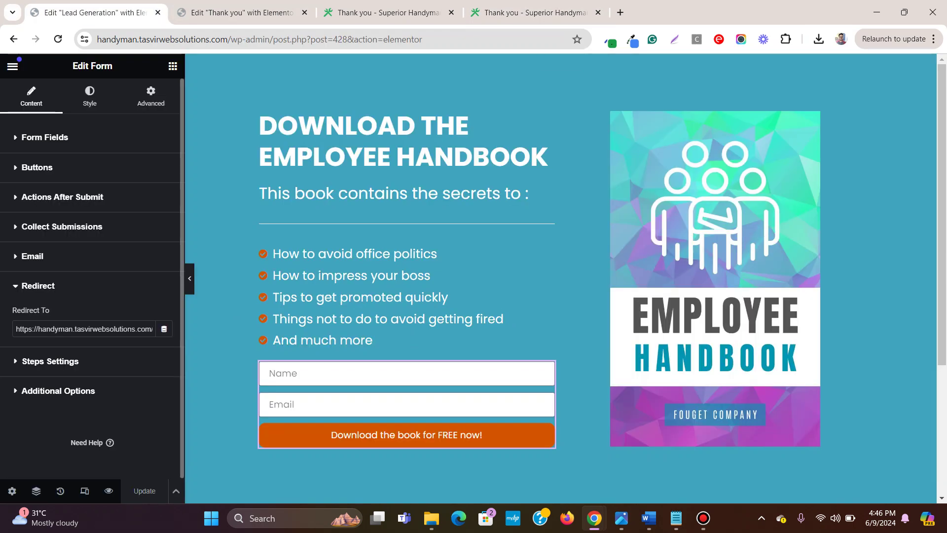
# Step: Preview the landing page and submit the form with a saved test name and e-mail address
pyautogui.click(109, 490)
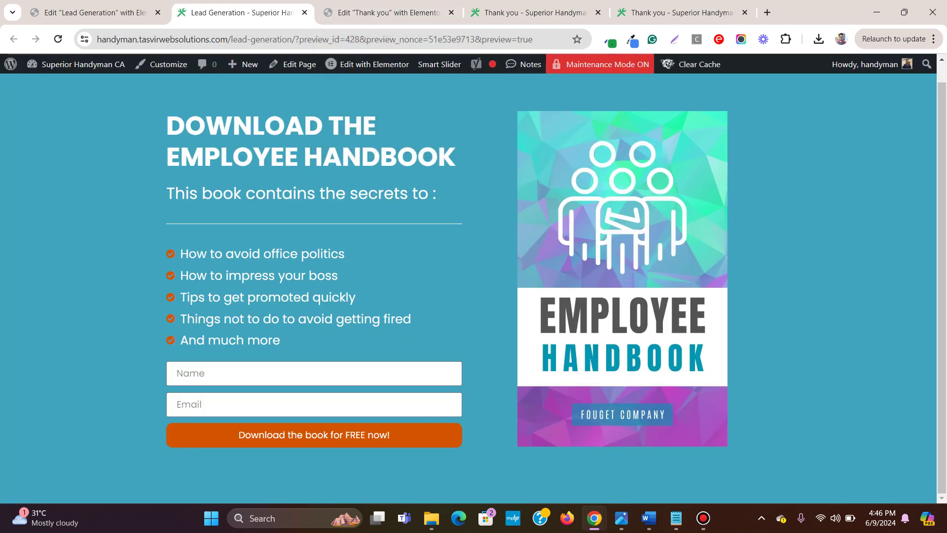
pyautogui.click(241, 374)
pyautogui.click(261, 405)
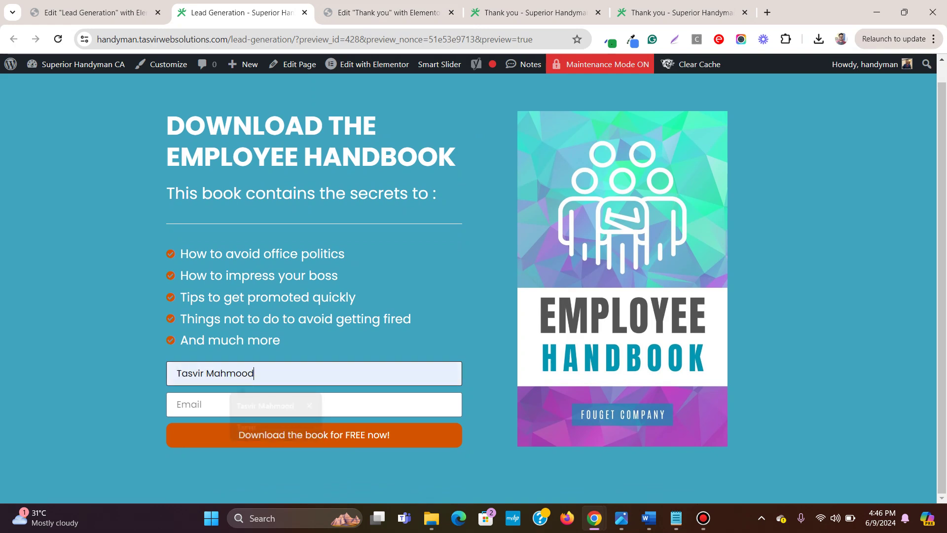
pyautogui.click(241, 405)
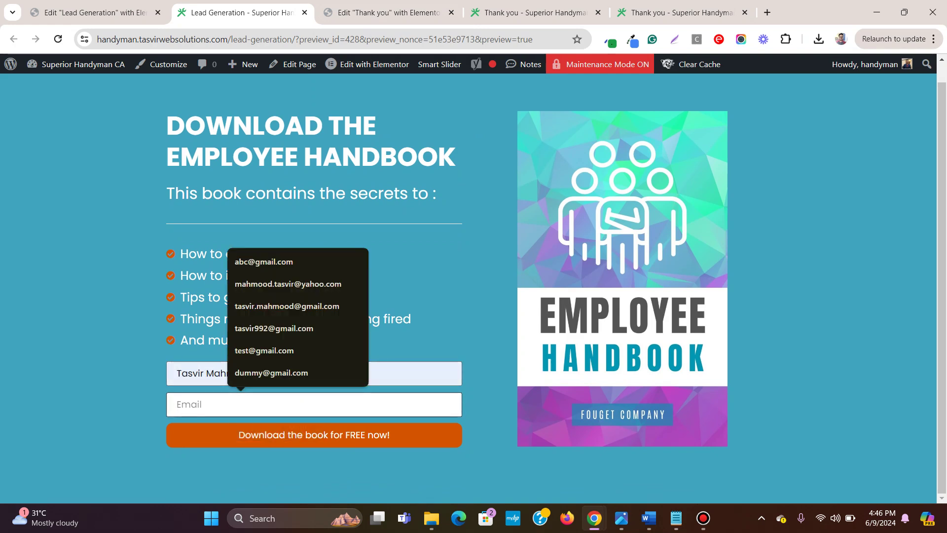
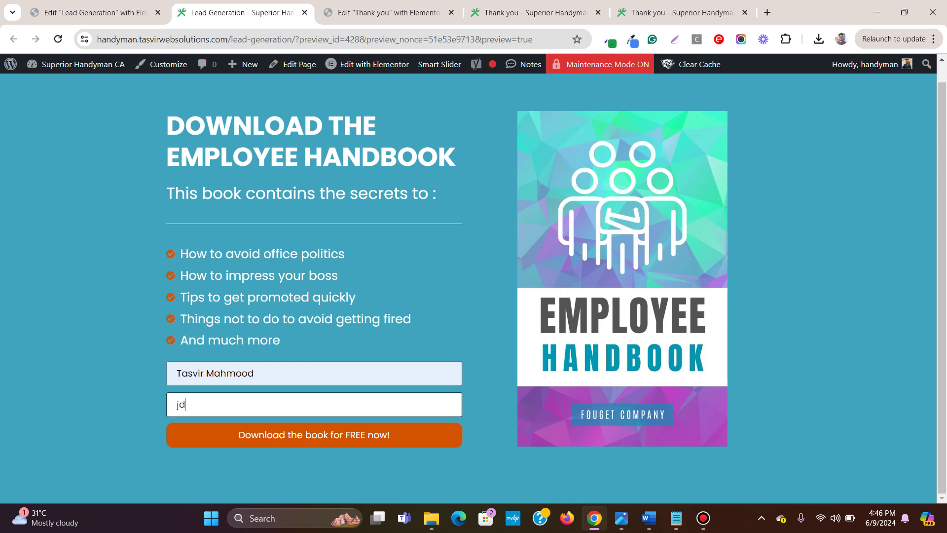
pyautogui.press('Tab')
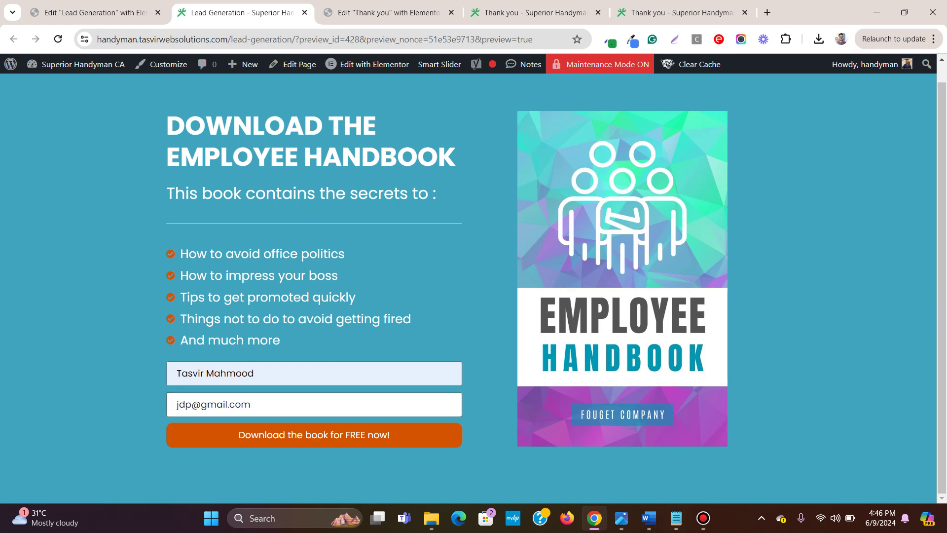
pyautogui.press('Return')
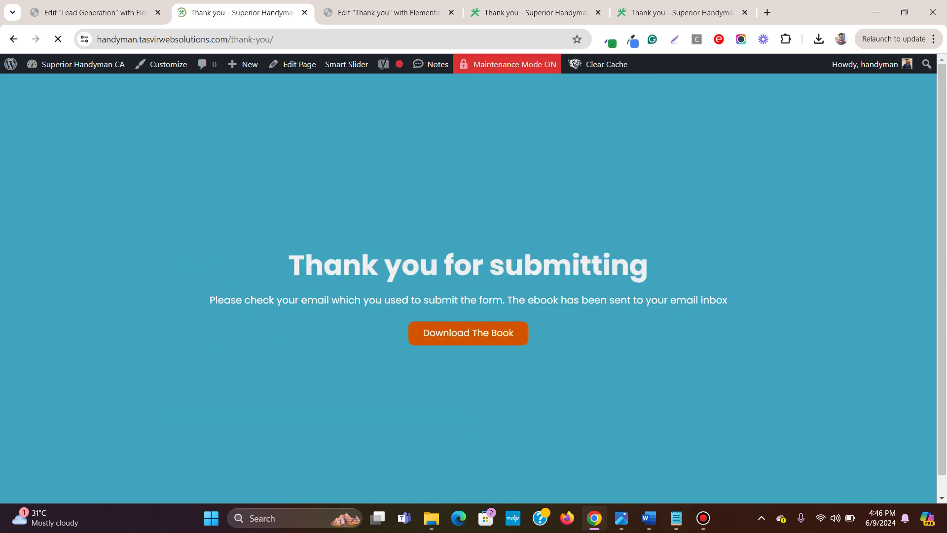